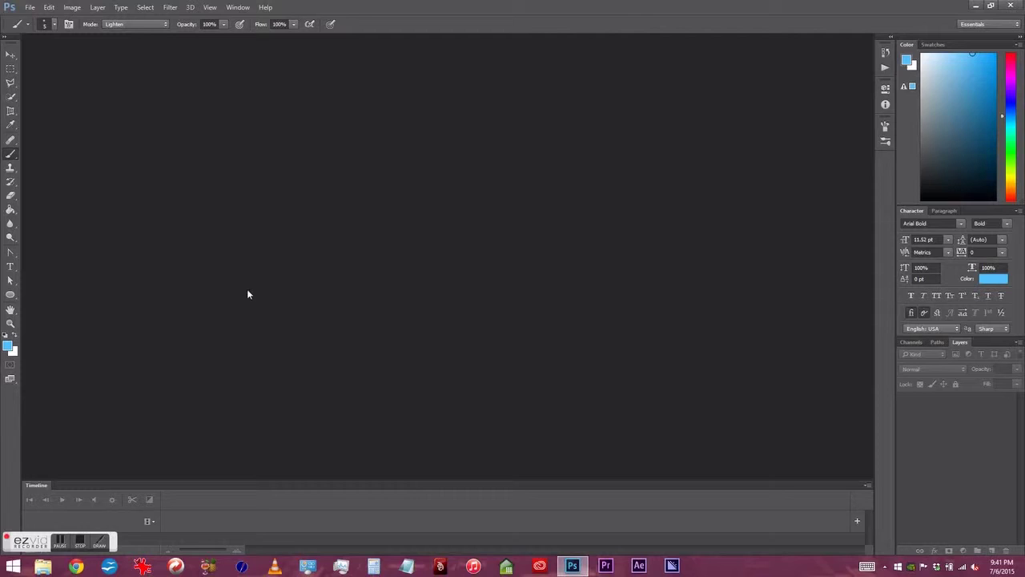
# - Start a new document using the Film & Video document type with the HDTV 1080p/29.97 size
pyautogui.click(29, 10)
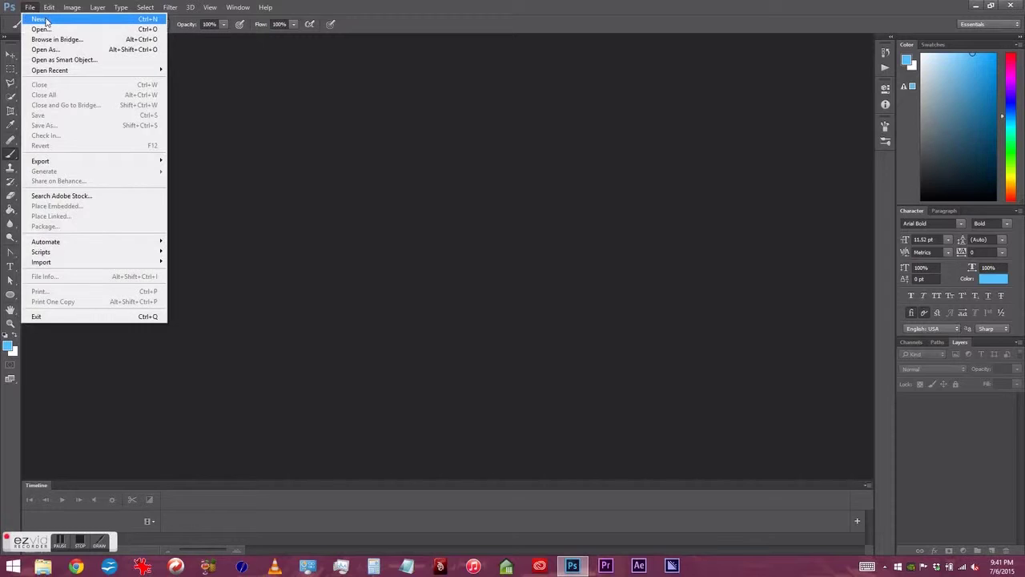
pyautogui.click(159, 21)
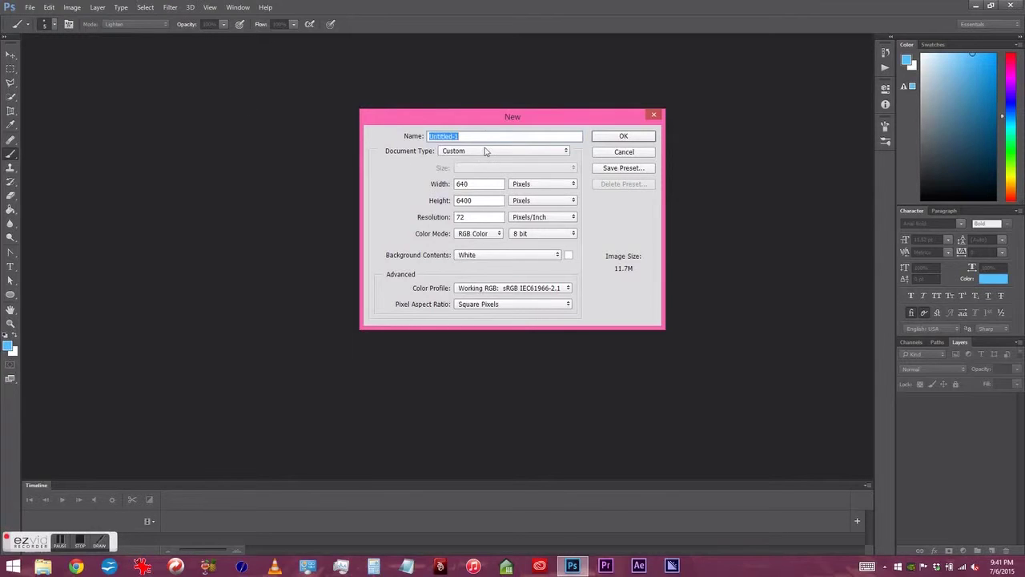
pyautogui.click(489, 150)
pyautogui.click(529, 236)
pyautogui.click(516, 167)
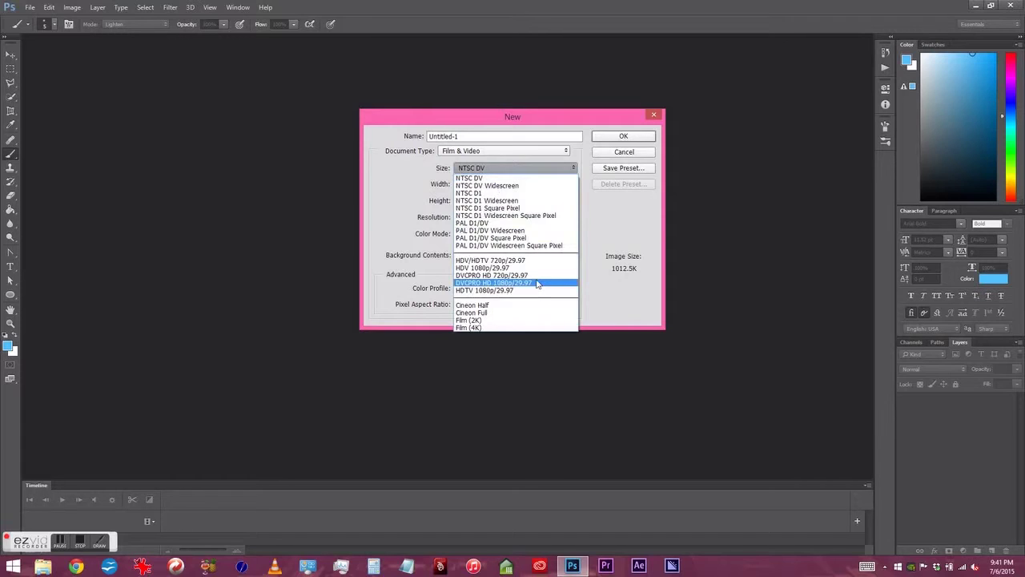
pyautogui.click(537, 289)
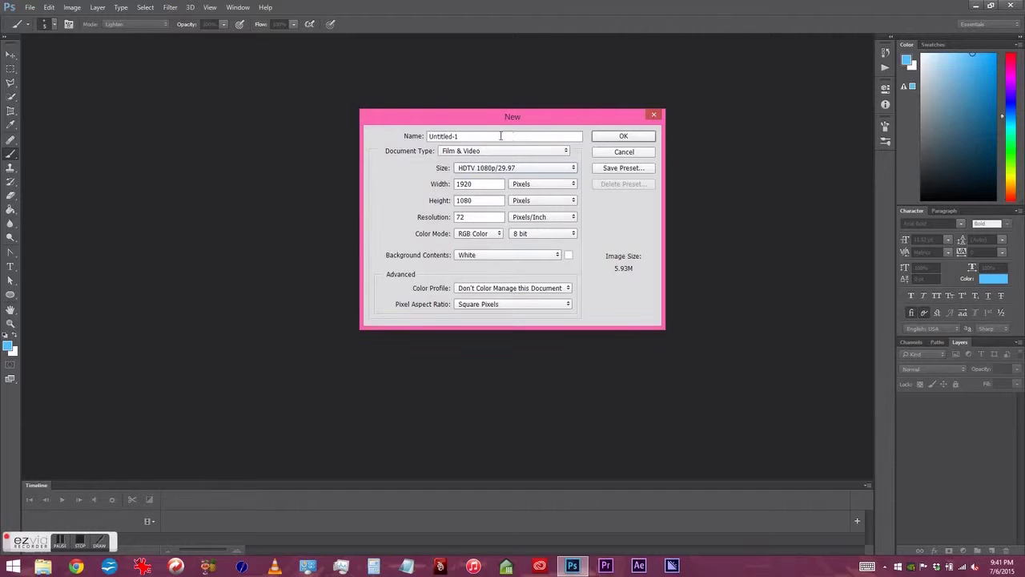
# - Set both the width and the height of the new document to 640 pixels
pyautogui.doubleClick(501, 184)
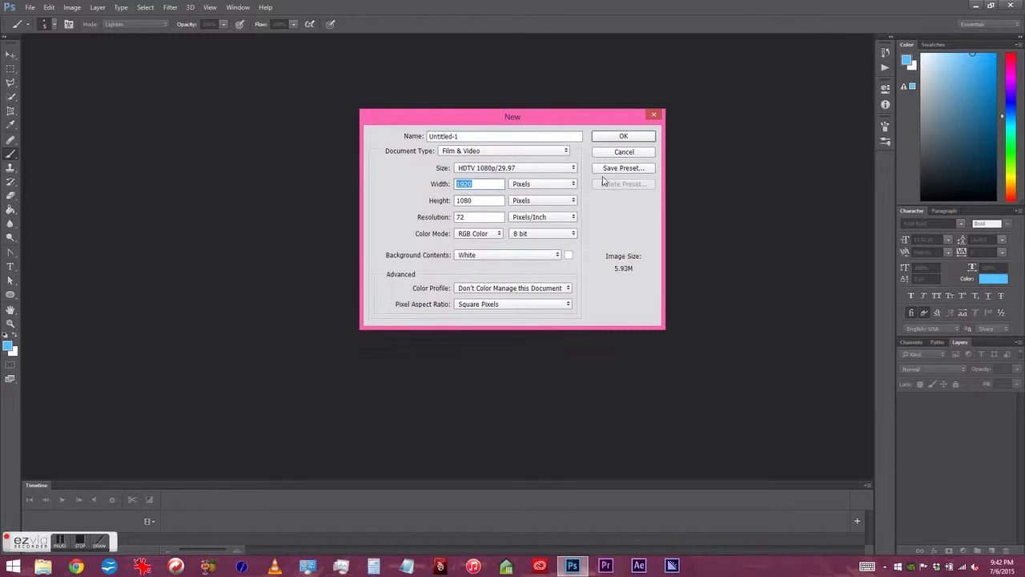
pyautogui.moveTo(588, 117); pyautogui.dragTo(555, 104)
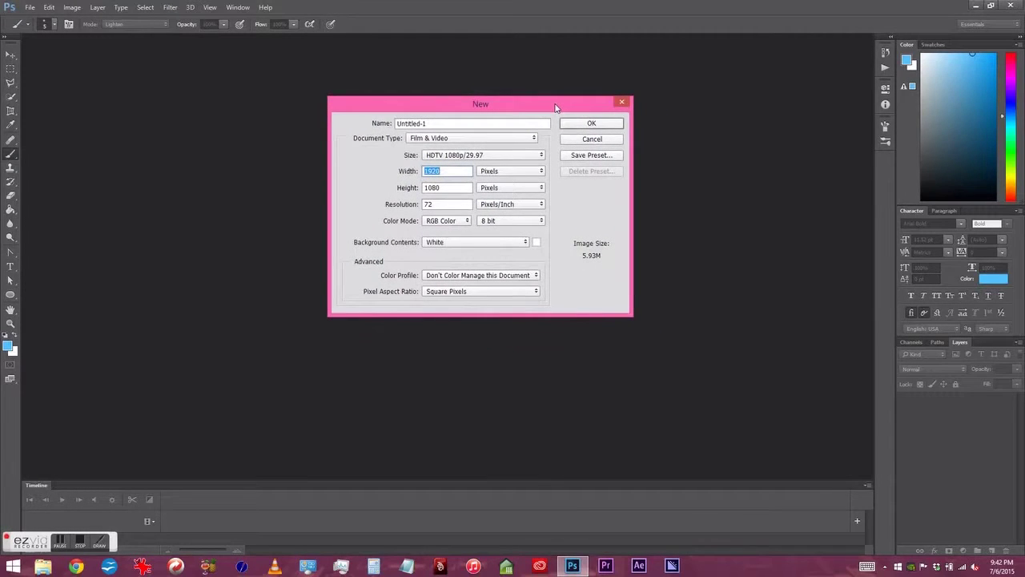
pyautogui.write('640')
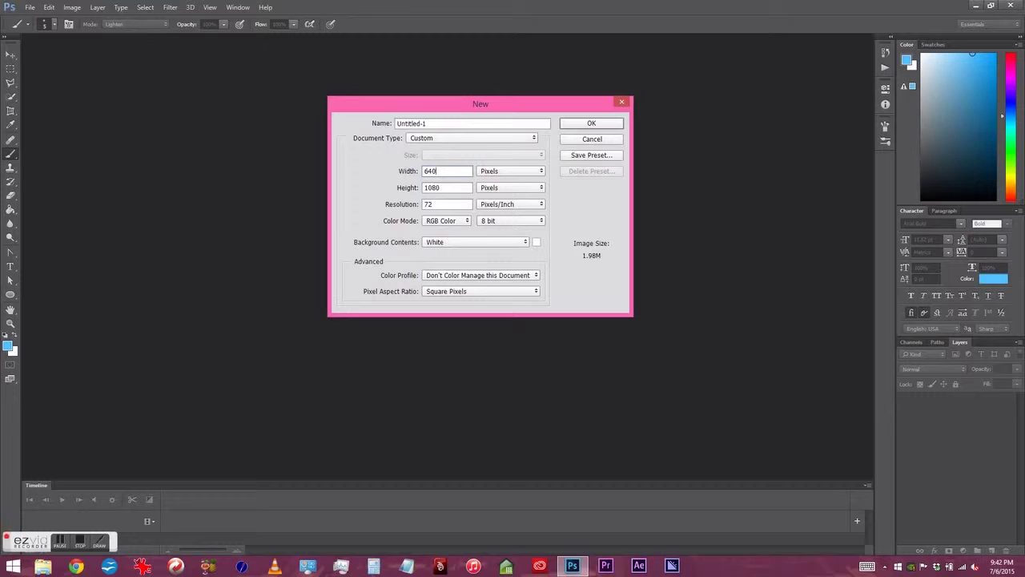
pyautogui.press('Tab')
pyautogui.write('640')
# - Name the new document squiggle
pyautogui.doubleClick(446, 122)
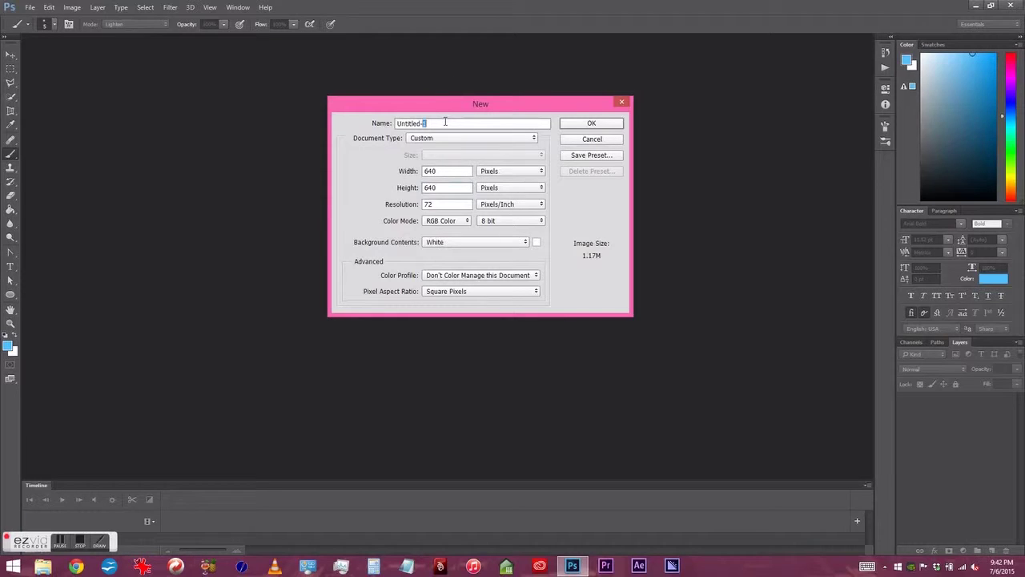
pyautogui.hotkey('ctrl', 'a')
pyautogui.write('squiggle')
# - Change the document height to 6400 pixels and create the document
pyautogui.hotkey('ctrl', 'a')
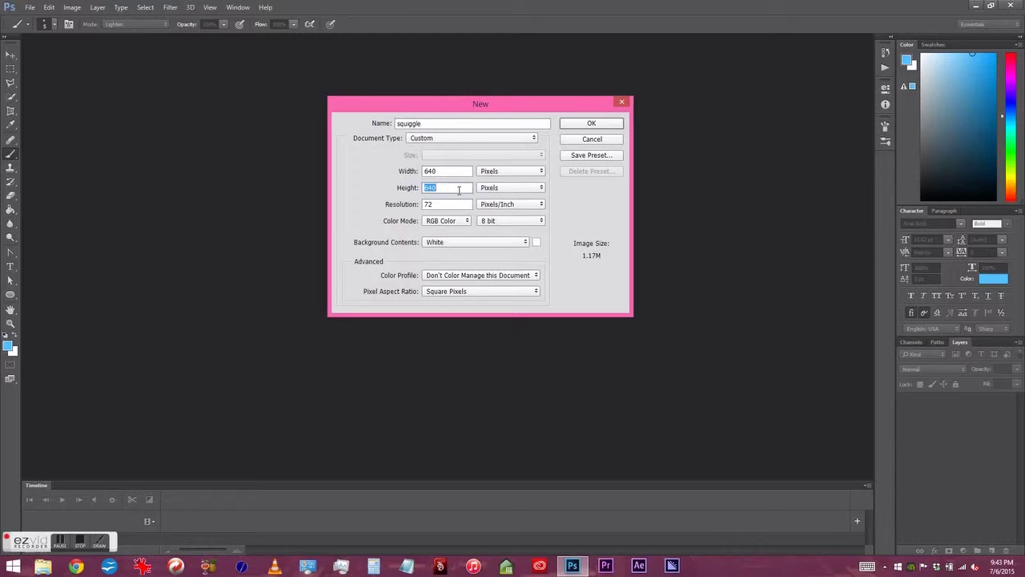
pyautogui.click(459, 189)
pyautogui.write('0')
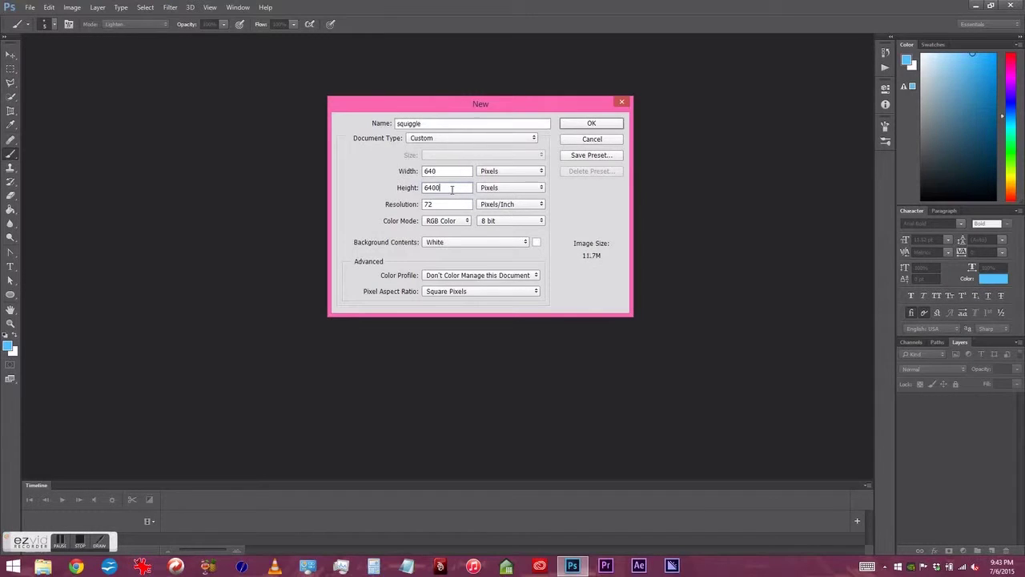
pyautogui.click(596, 126)
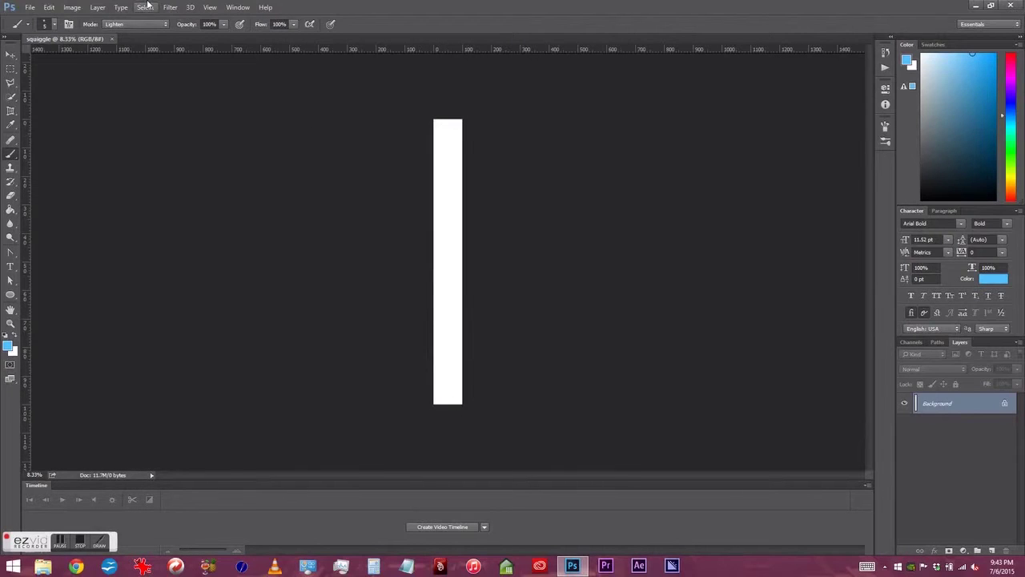
# - Check in the Units & Rulers preferences that the rulers are measured in Percent
pyautogui.click(208, 6)
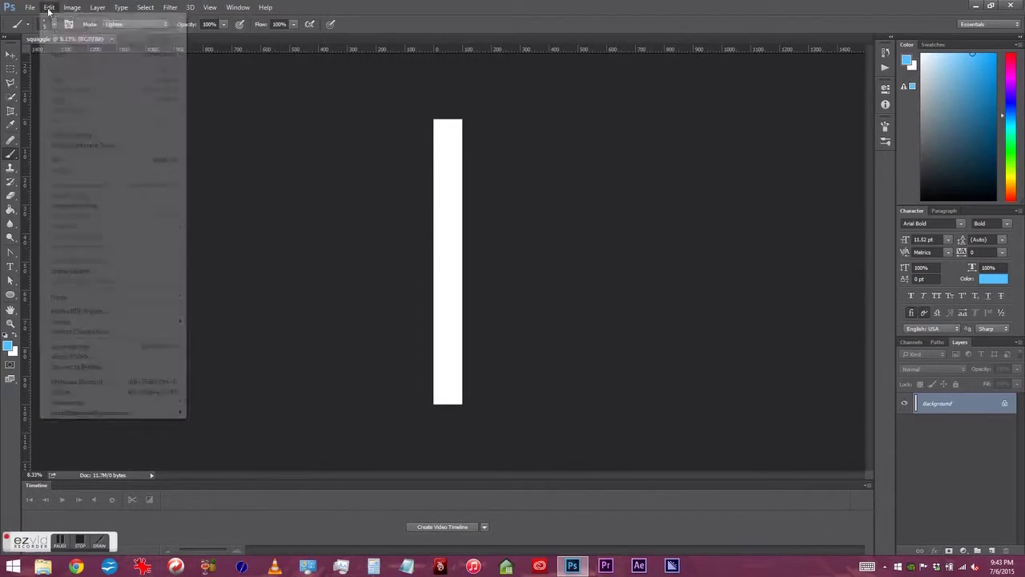
pyautogui.moveTo(27, 8)
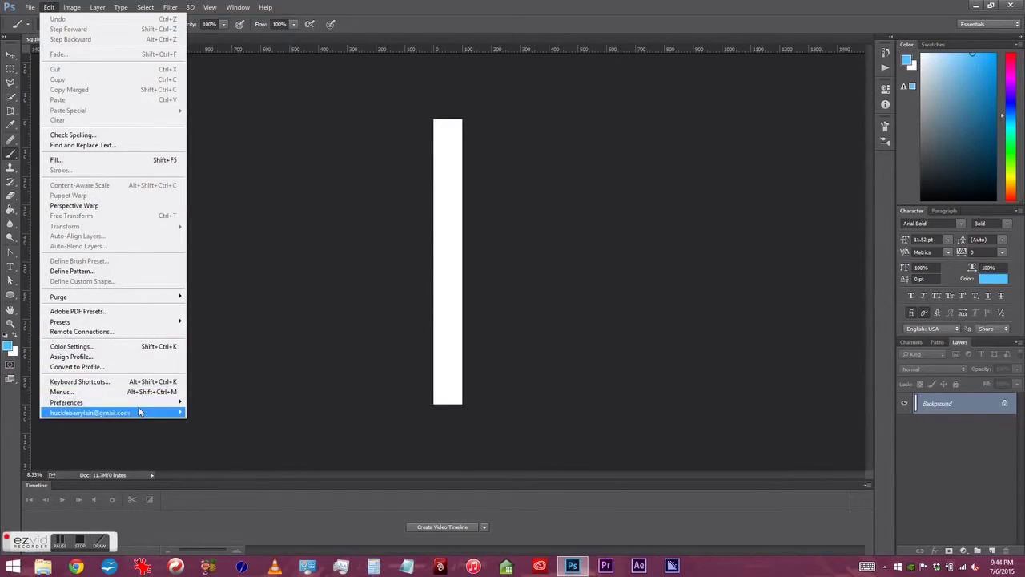
pyautogui.moveTo(142, 402)
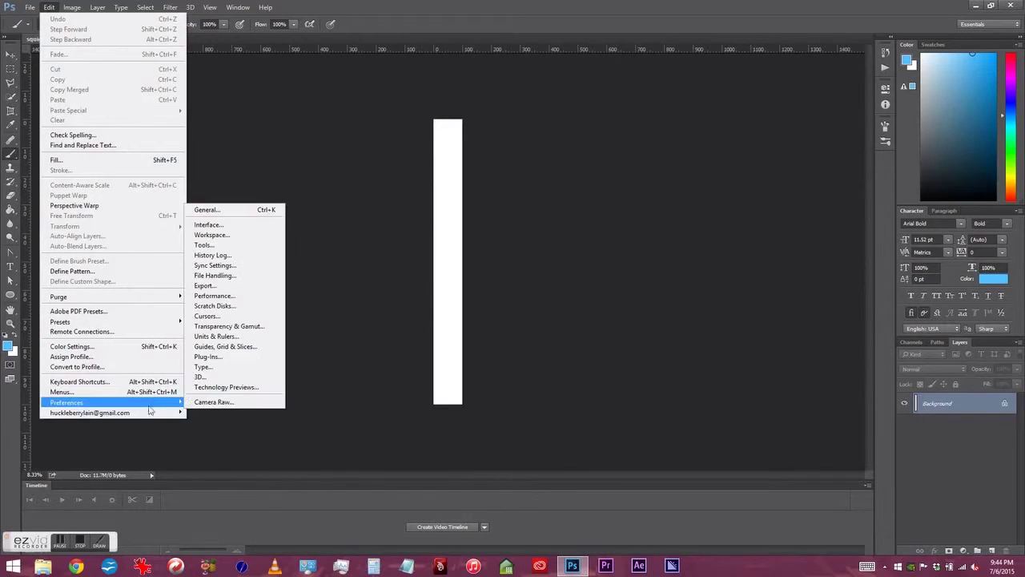
pyautogui.click(229, 337)
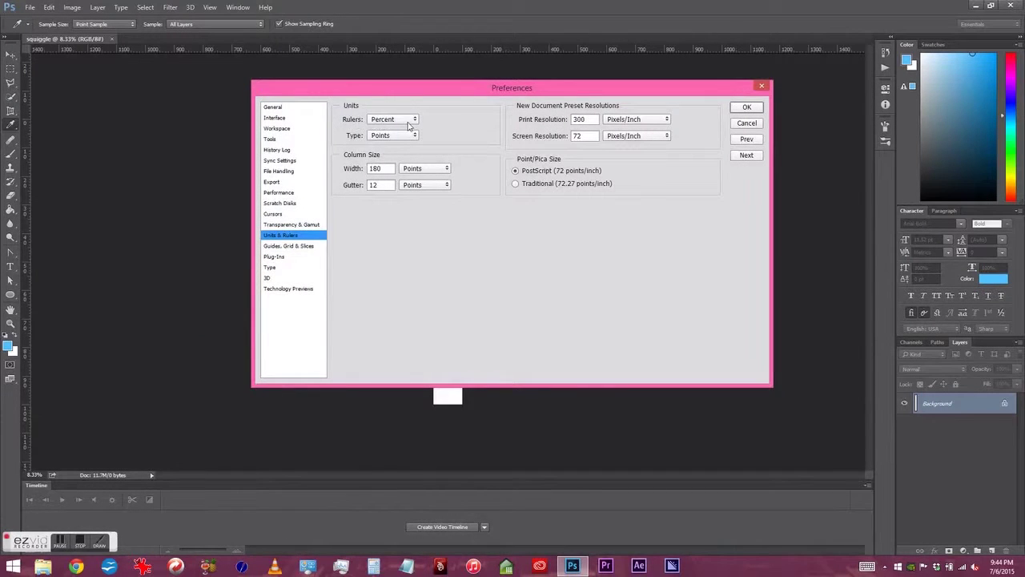
pyautogui.click(409, 122)
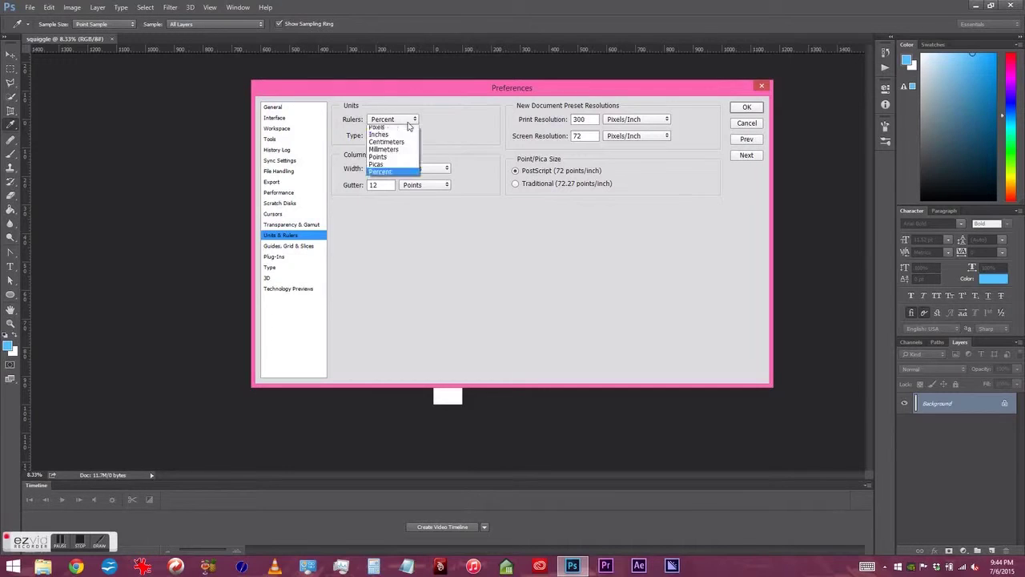
pyautogui.click(485, 133)
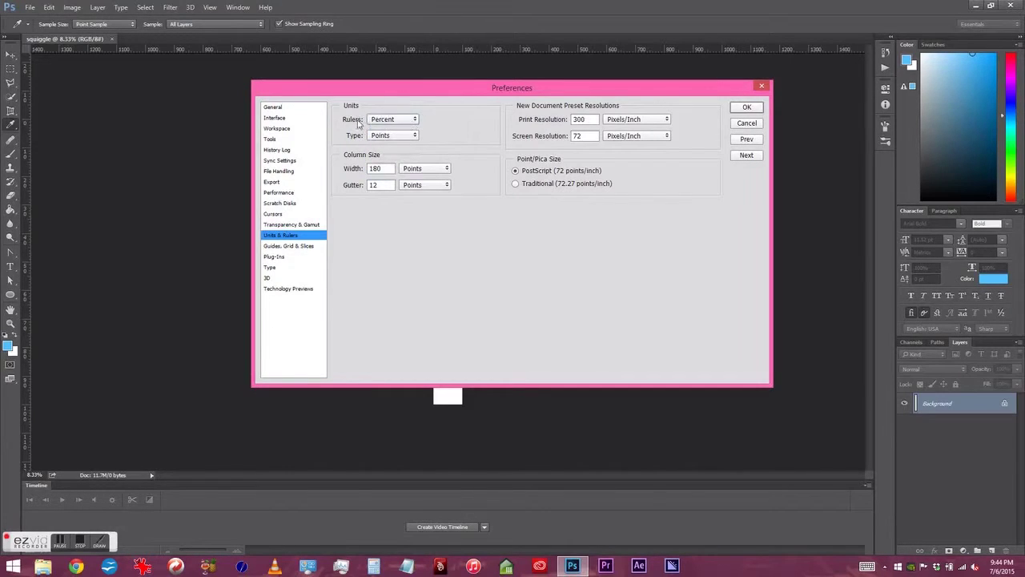
pyautogui.click(745, 109)
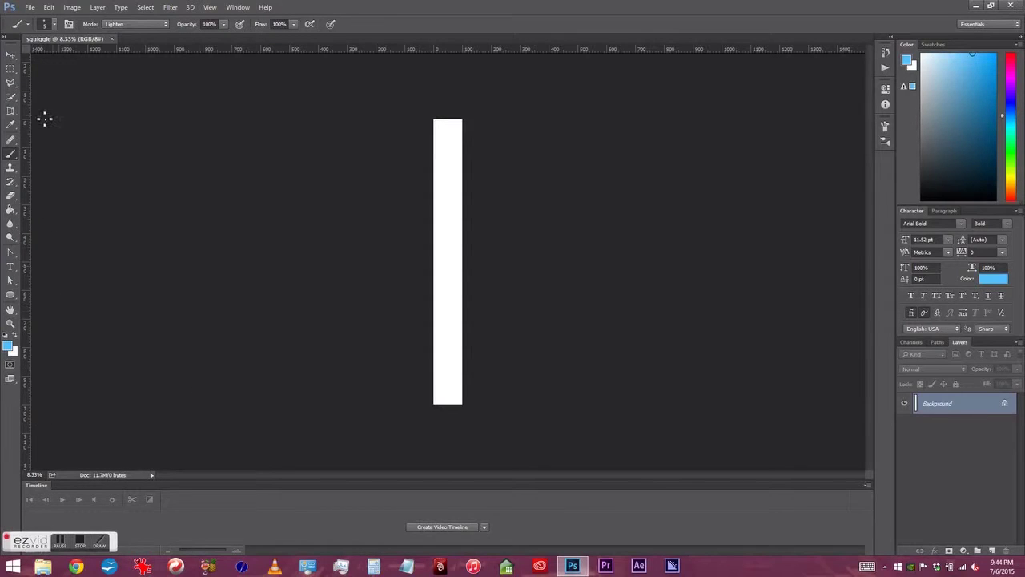
# - Place horizontal guides across the canvas at every 10 percent of its height, from 10 to 90 percent
pyautogui.moveTo(457, 50); pyautogui.dragTo(438, 148)
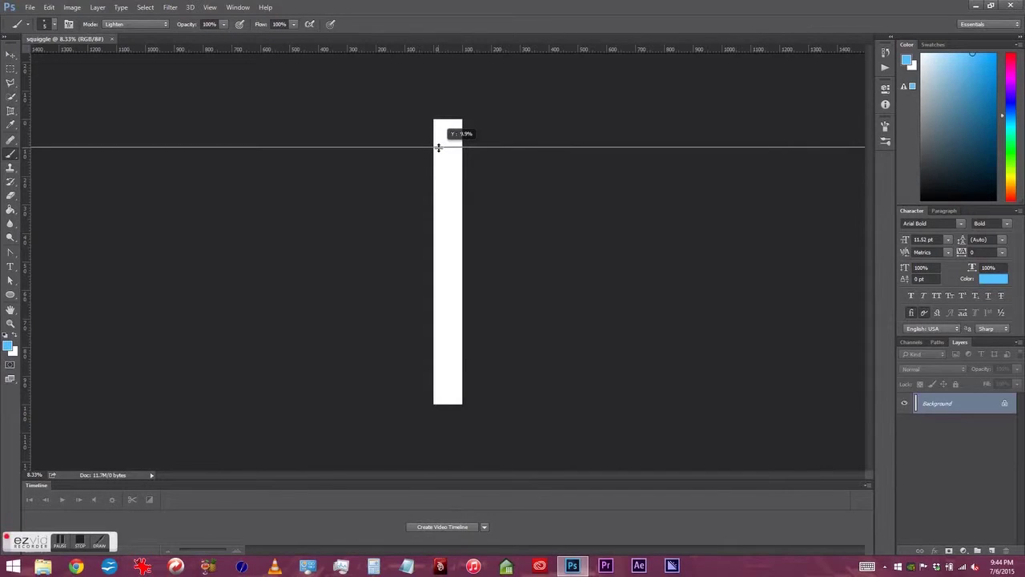
pyautogui.moveTo(438, 148); pyautogui.dragTo(440, 148)
pyautogui.moveTo(457, 49); pyautogui.dragTo(459, 177)
pyautogui.moveTo(479, 48); pyautogui.dragTo(462, 233)
pyautogui.moveTo(453, 50); pyautogui.dragTo(454, 318)
pyautogui.moveTo(461, 50); pyautogui.dragTo(447, 377)
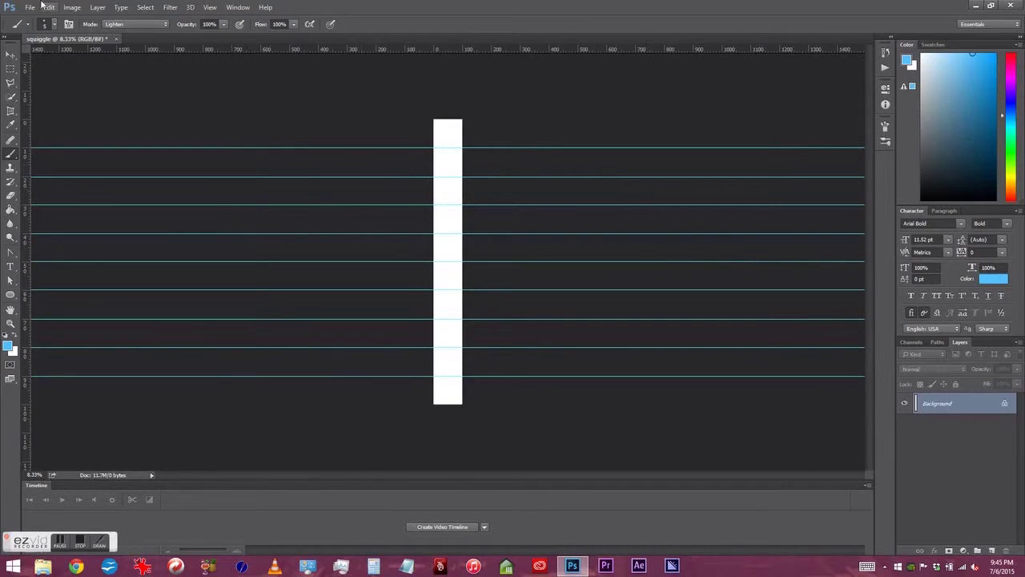
# - Add a new layer named guide and delete the Background layer
pyautogui.click(97, 7)
pyautogui.moveTo(132, 20)
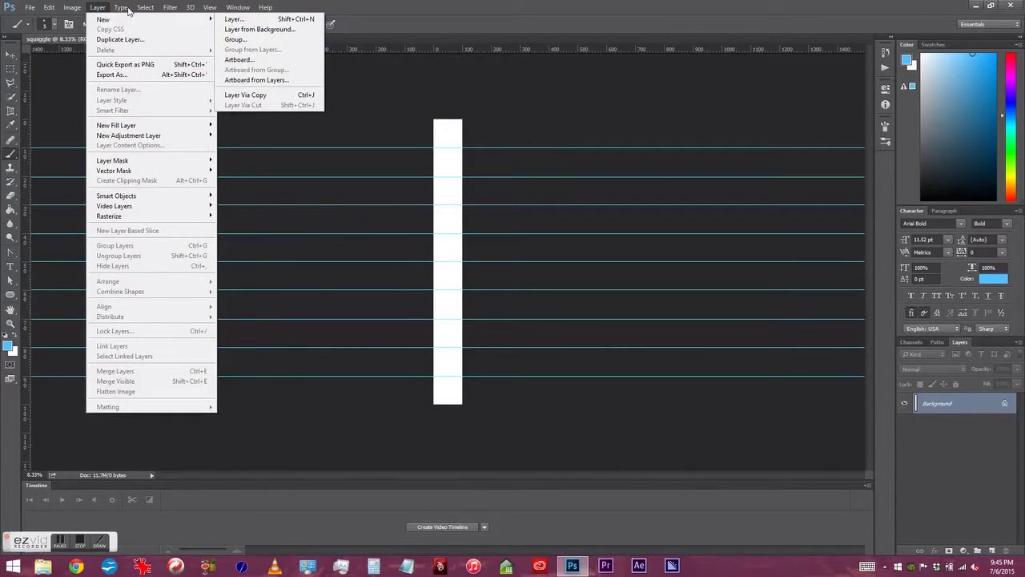
pyautogui.click(169, 7)
pyautogui.moveTo(96, 7)
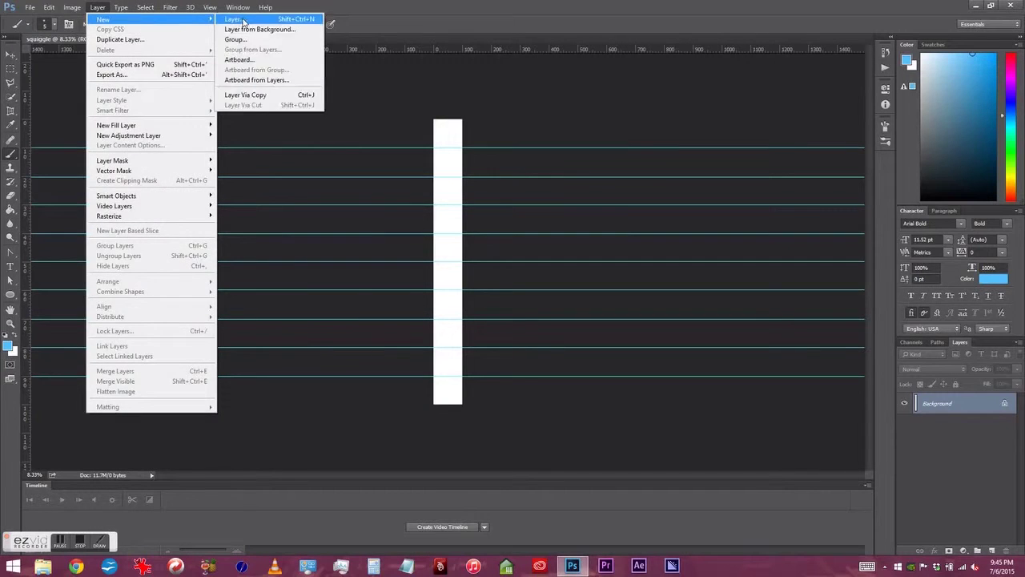
pyautogui.click(240, 18)
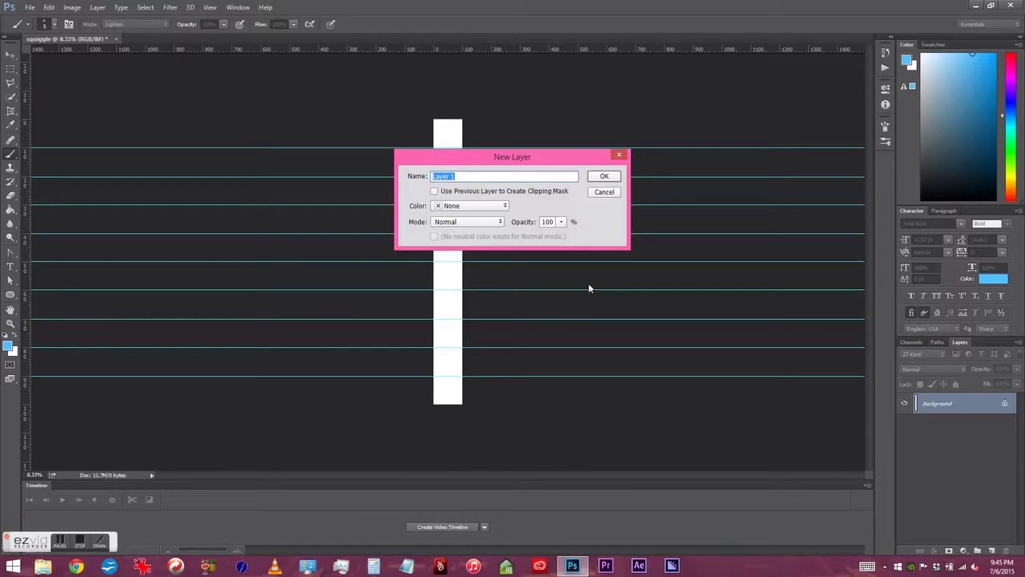
pyautogui.write('guide')
pyautogui.press('Return')
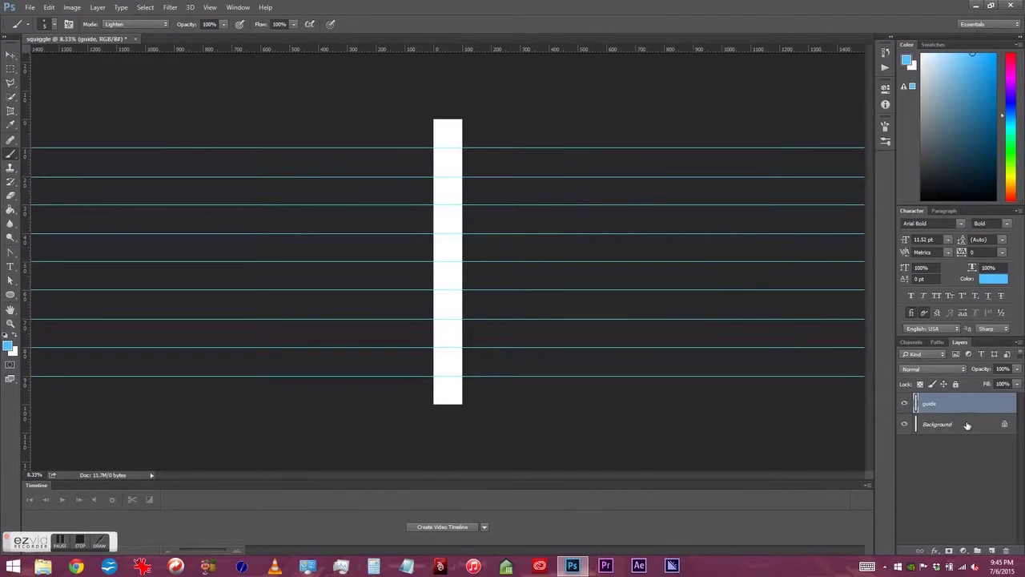
pyautogui.moveTo(963, 426); pyautogui.dragTo(1014, 550)
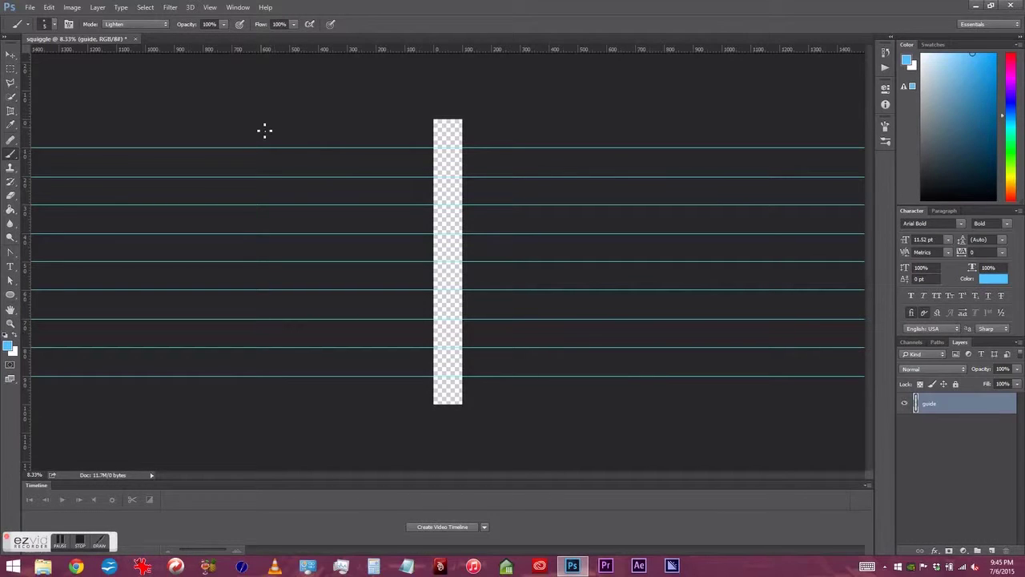
# - Create another new layer named squiggle above the guide layer
pyautogui.hotkey('ctrl', 'shift', 'n')
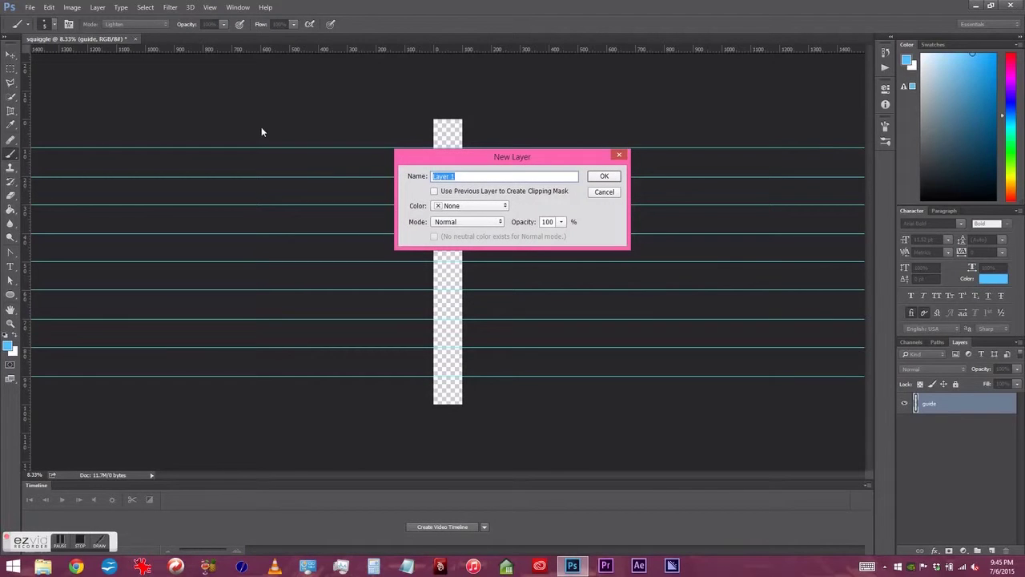
pyautogui.write('d')
pyautogui.write('quiggle')
pyautogui.press('Return')
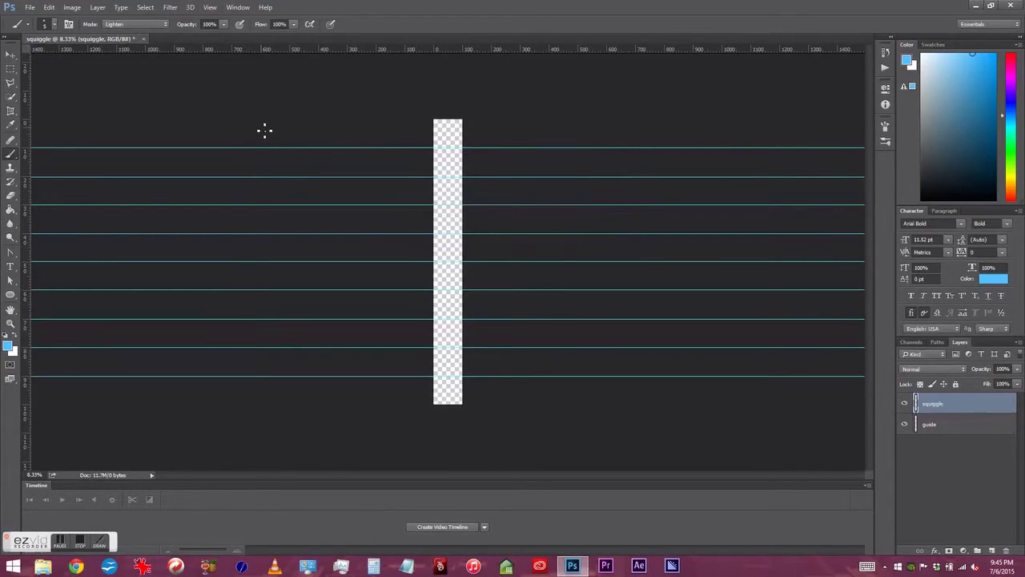
# - Select the guide layer and bring the canvas section above the first guide into close view
pyautogui.click(951, 427)
pyautogui.hotkey('ctrl', '+')
pyautogui.hotkey('ctrl', '+')
pyautogui.hotkey('ctrl', '+')
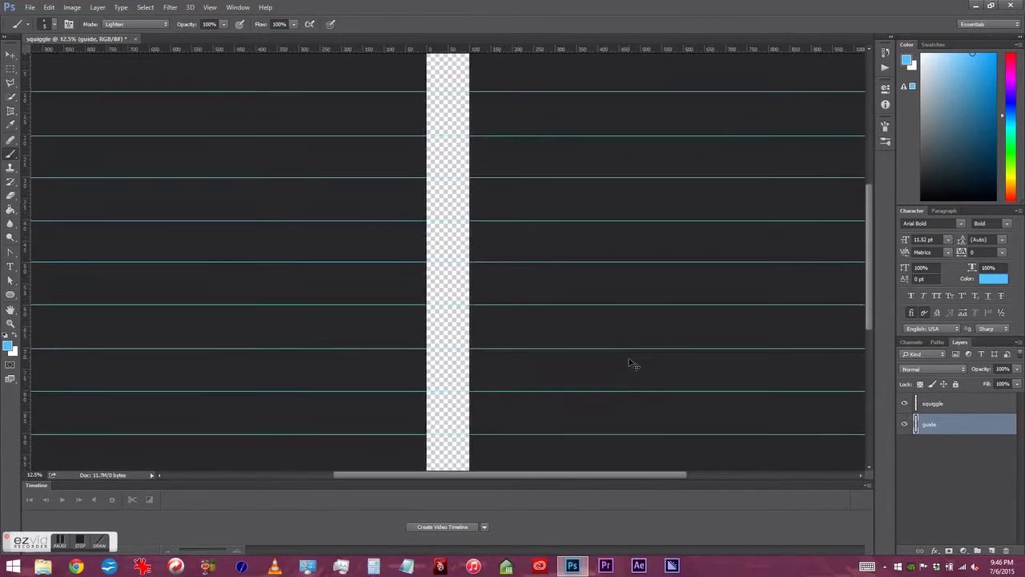
pyautogui.hotkey('ctrl', '+')
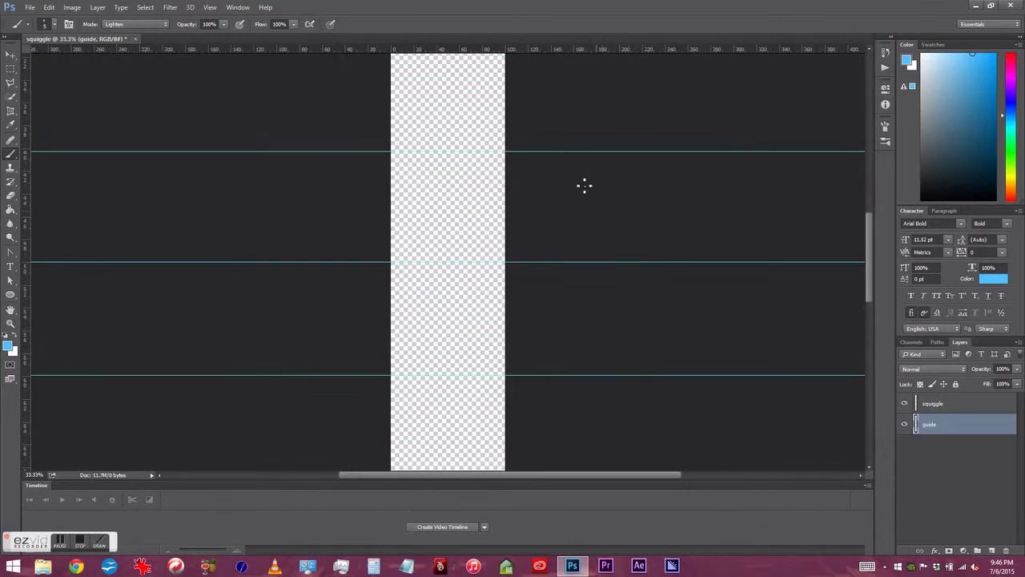
pyautogui.moveTo(542, 108); pyautogui.dragTo(521, 354)
pyautogui.moveTo(520, 149); pyautogui.dragTo(535, 415)
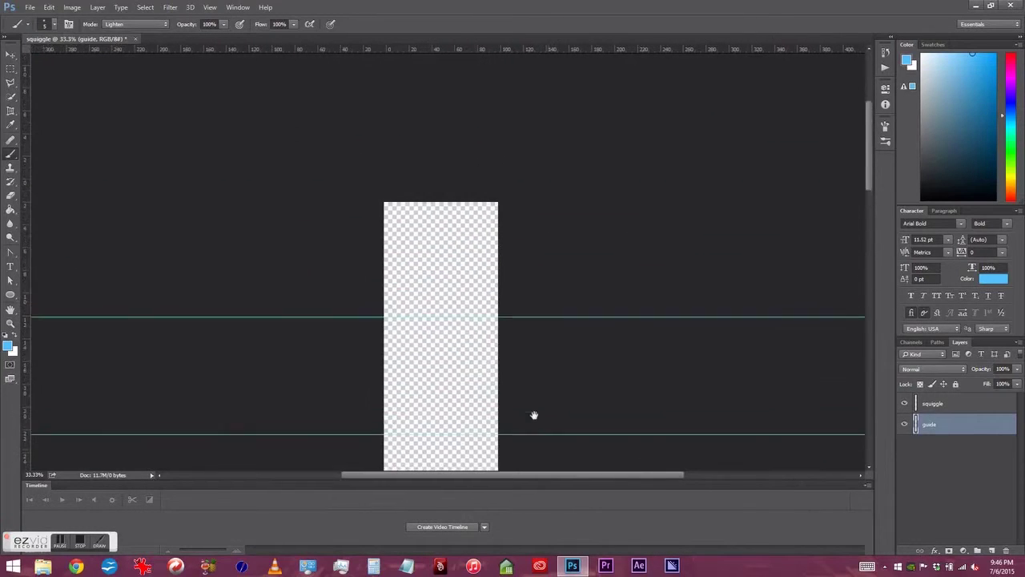
pyautogui.hotkey('ctrl', '+')
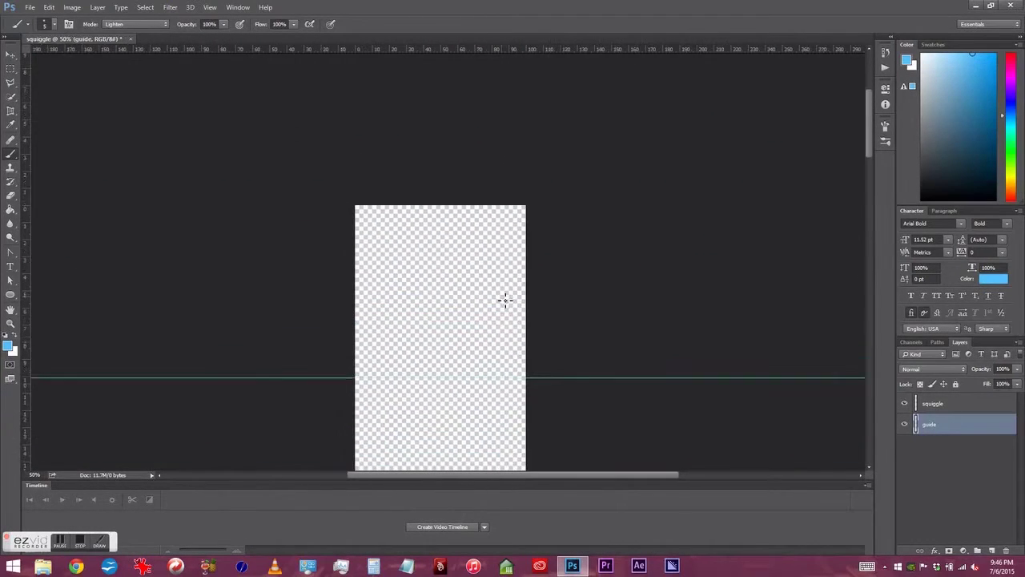
pyautogui.moveTo(499, 284); pyautogui.dragTo(483, 226)
pyautogui.rightClick(483, 226)
pyautogui.click(538, 192)
pyautogui.moveTo(553, 219); pyautogui.dragTo(537, 205)
pyautogui.hotkey('ctrl', '+')
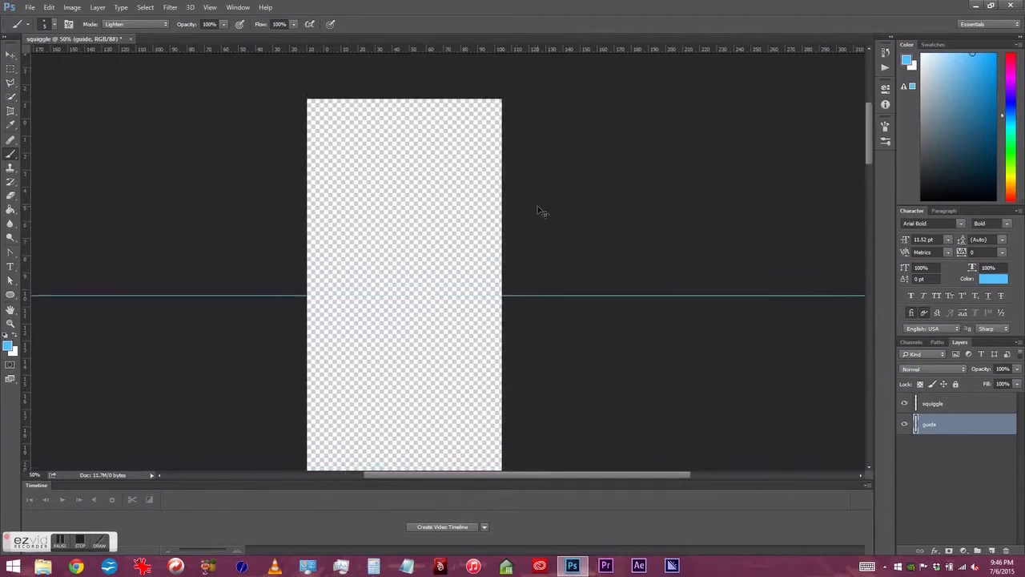
pyautogui.moveTo(547, 146); pyautogui.dragTo(564, 175)
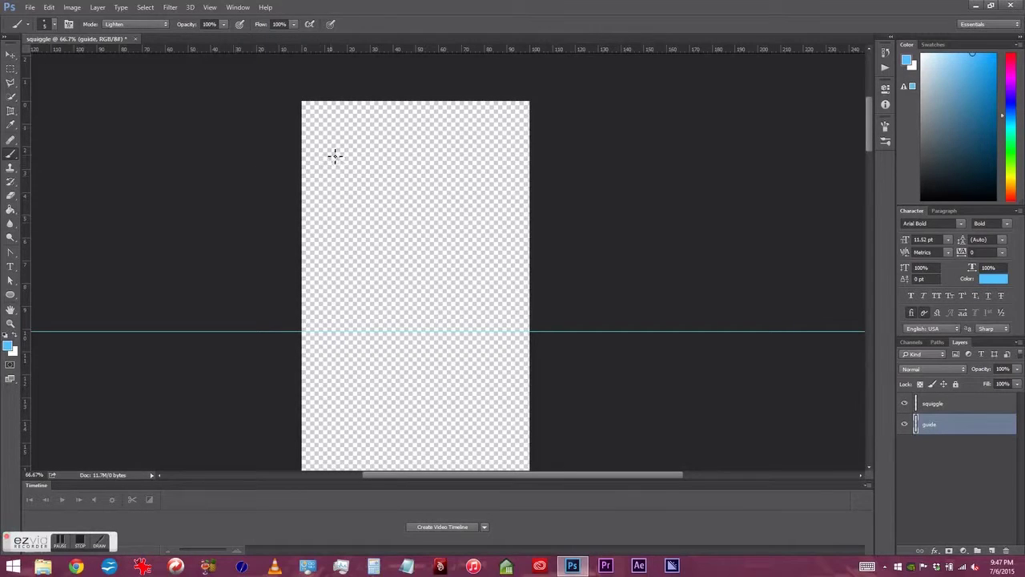
# - Set the foreground color to black (000000)
pyautogui.click(8, 346)
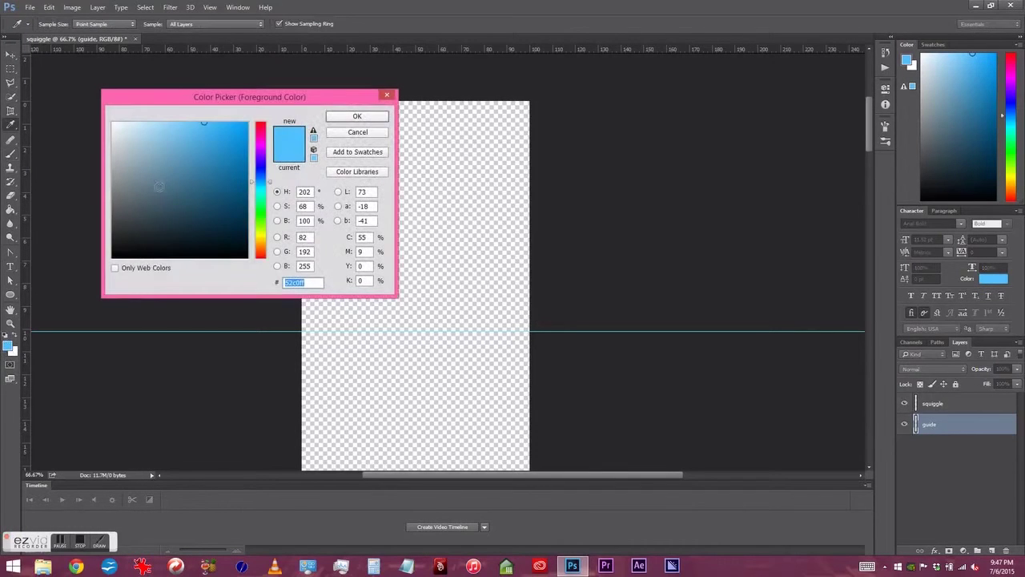
pyautogui.moveTo(150, 219); pyautogui.dragTo(97, 269)
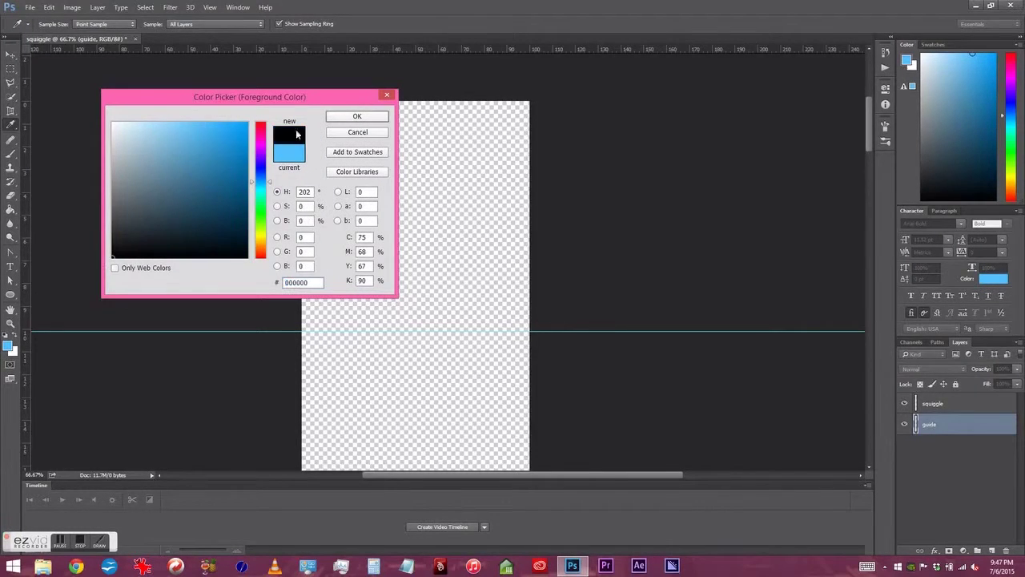
pyautogui.click(356, 117)
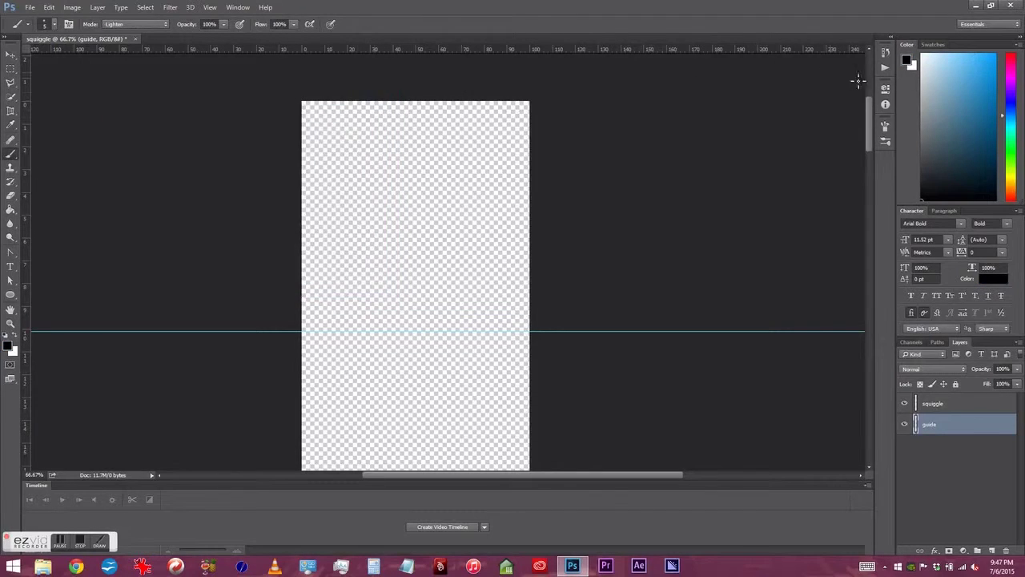
# - Test the 5 px brush with a short curved stroke, review its Shape Dynamics, Scattering and Texture settings, and undo the stroke
pyautogui.click(884, 142)
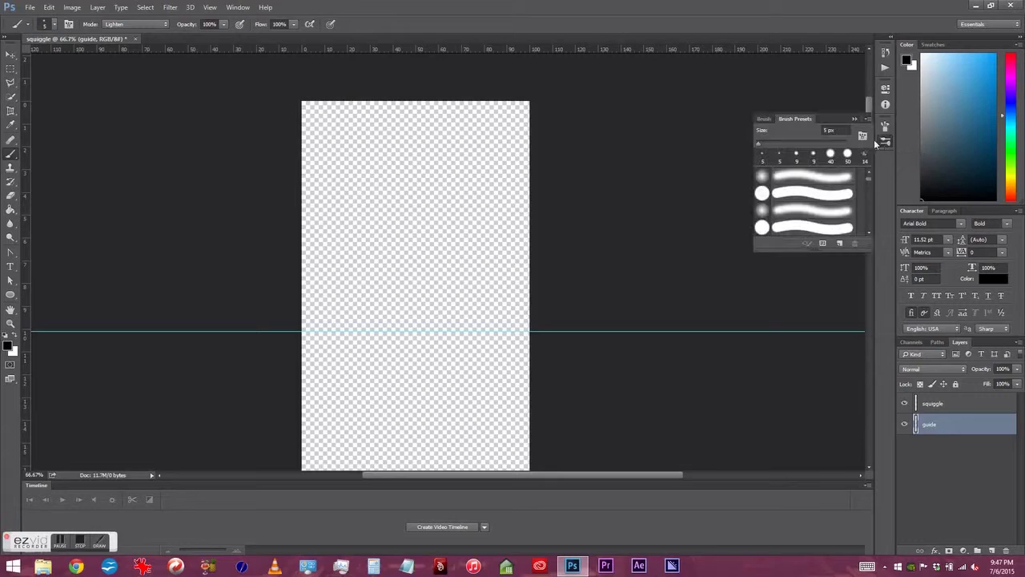
pyautogui.click(883, 129)
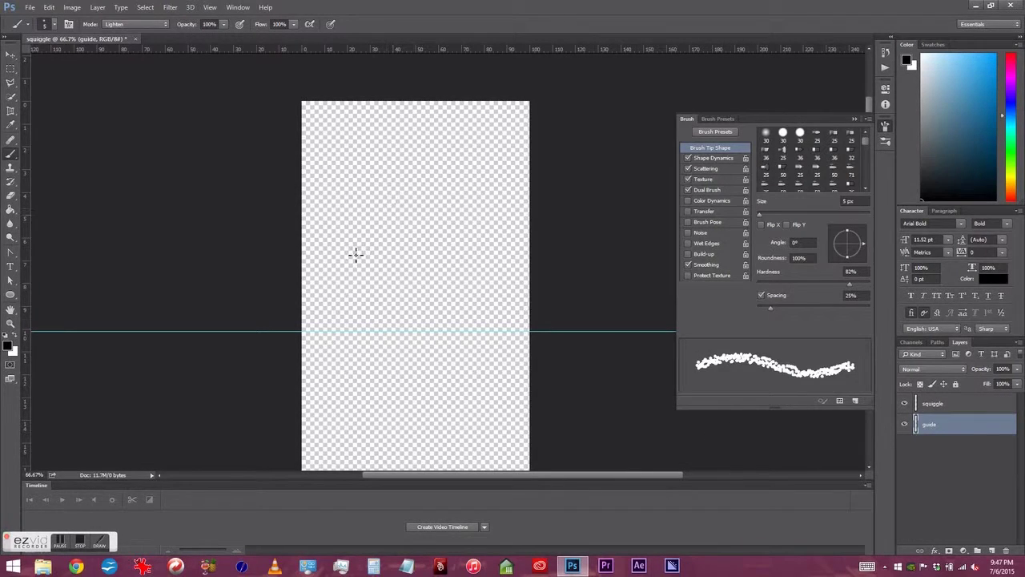
pyautogui.moveTo(350, 250); pyautogui.dragTo(455, 212)
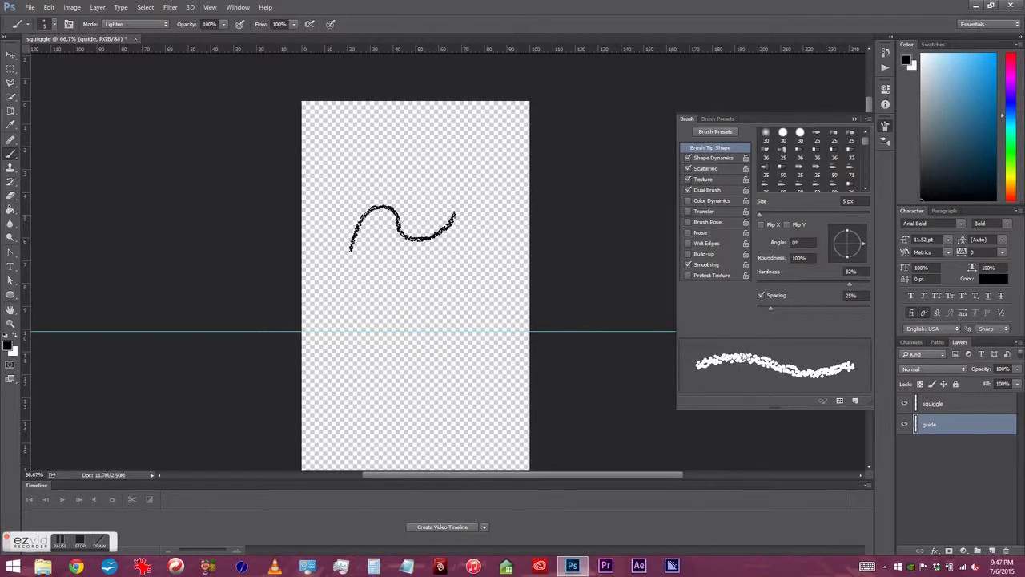
pyautogui.click(721, 159)
pyautogui.click(719, 169)
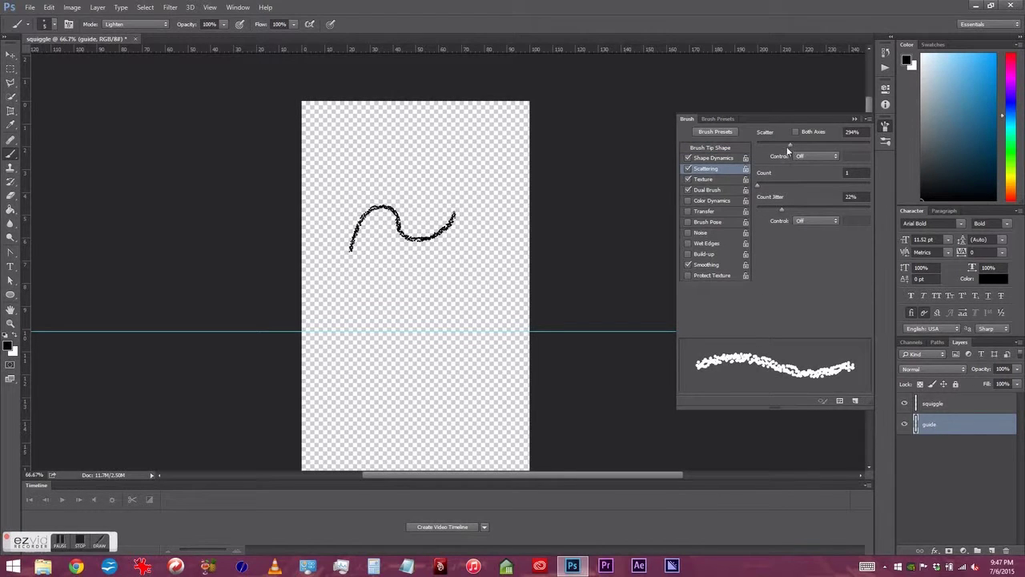
pyautogui.click(721, 179)
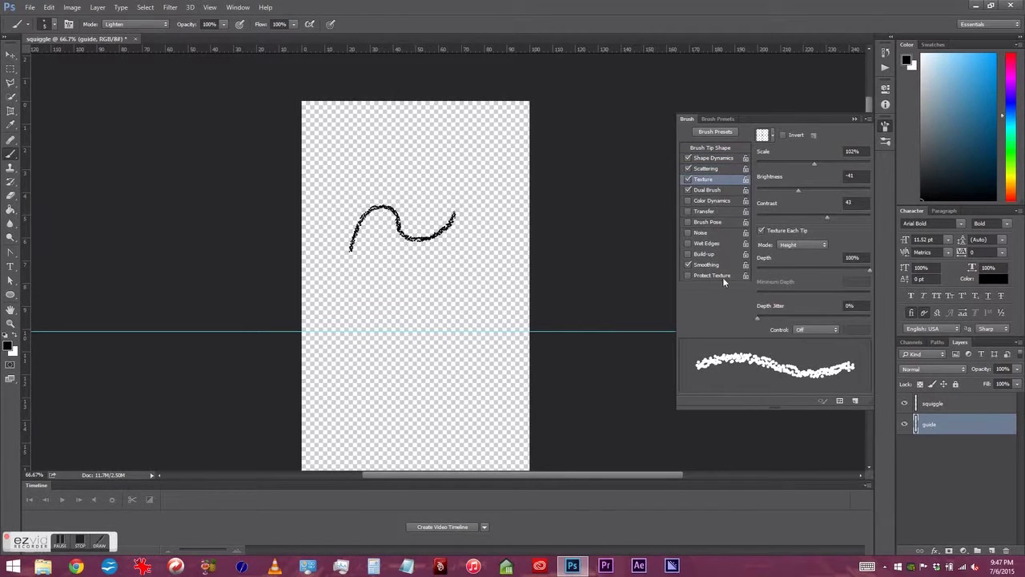
pyautogui.click(687, 179)
pyautogui.click(855, 119)
pyautogui.hotkey('ctrl', 'z')
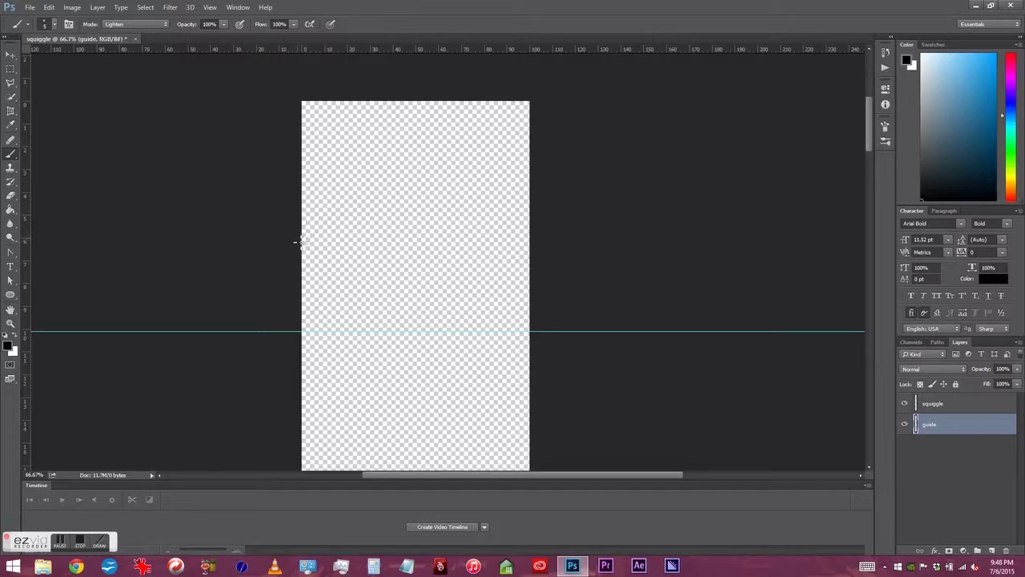
# - Paint a black wave across the full width of the first section and a thick band along the canvas's upper edge on the guide layer
pyautogui.moveTo(269, 213)
pyautogui.mouseDown()
pyautogui.moveTo(334, 210)
pyautogui.moveTo(346, 194)
pyautogui.moveTo(434, 165)
pyautogui.moveTo(533, 245)
pyautogui.mouseUp()
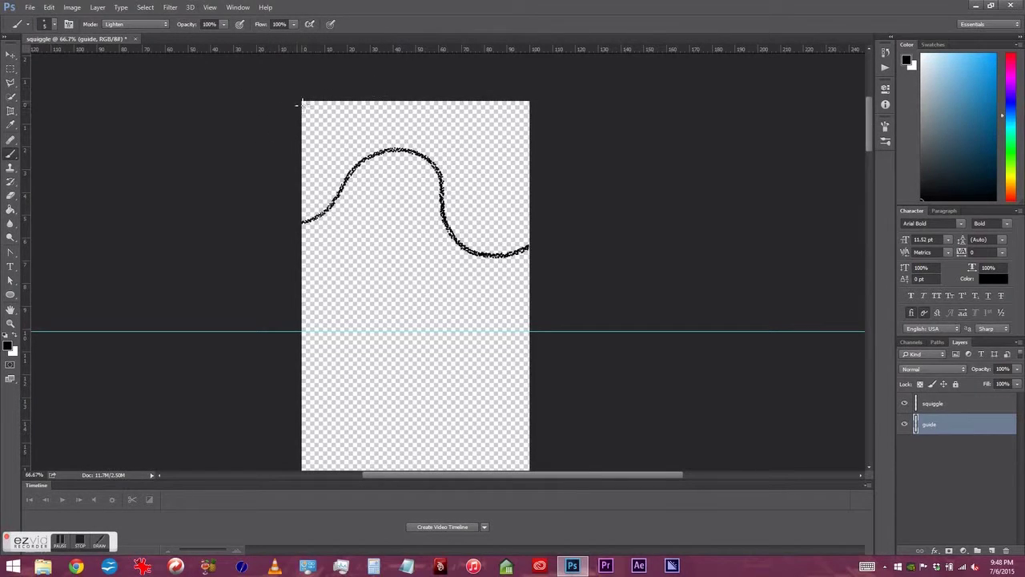
pyautogui.moveTo(305, 110)
pyautogui.mouseDown()
pyautogui.moveTo(336, 102)
pyautogui.moveTo(320, 104)
pyautogui.moveTo(334, 113)
pyautogui.moveTo(305, 112)
pyautogui.moveTo(514, 109)
pyautogui.mouseUp()
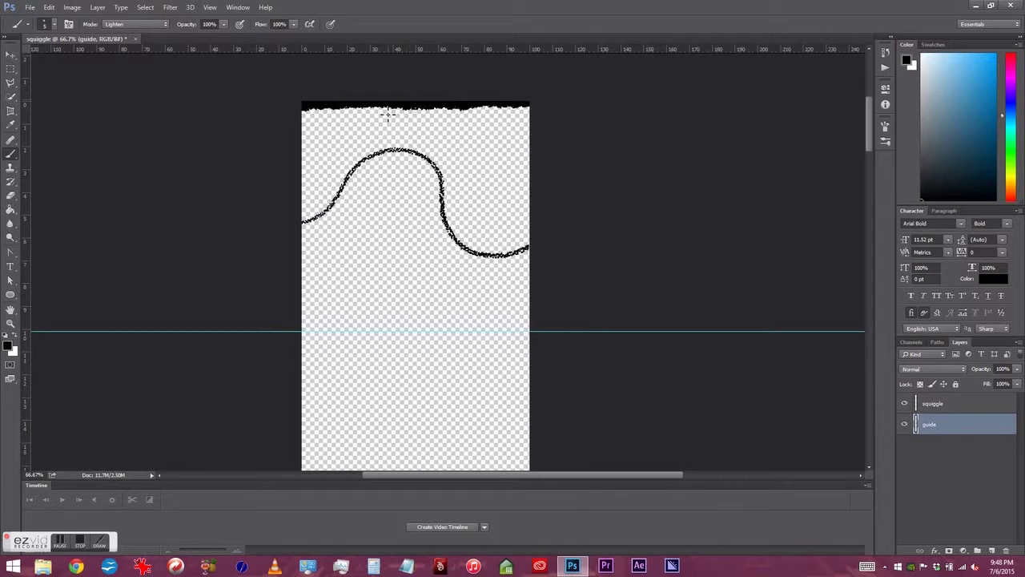
pyautogui.moveTo(468, 104); pyautogui.dragTo(530, 106)
# - Try a short curved stroke joining the wave's crest to the black band, and undo it
pyautogui.moveTo(396, 151); pyautogui.dragTo(375, 107)
pyautogui.press('z')
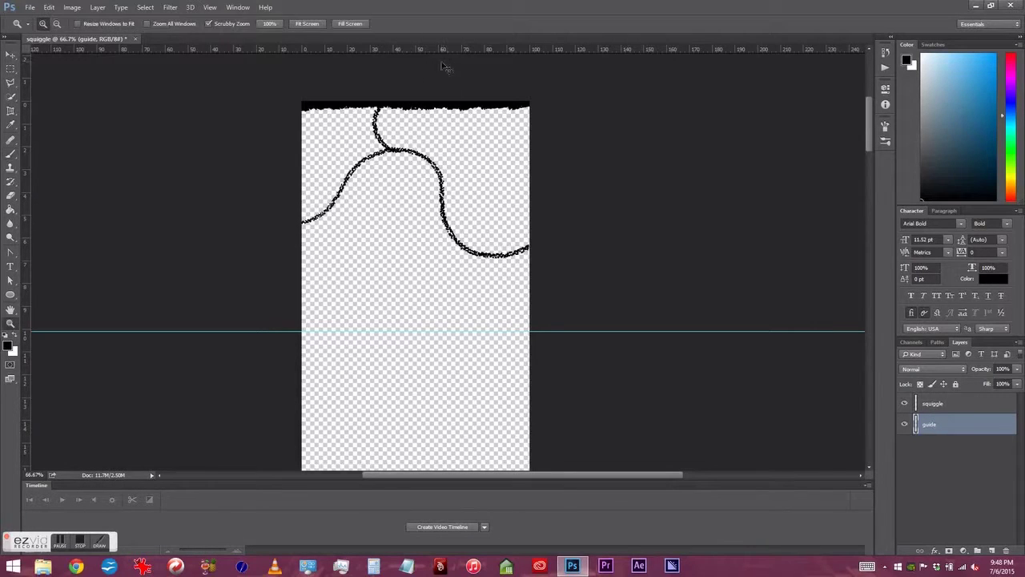
pyautogui.hotkey('ctrl', 'z')
pyautogui.press('b')
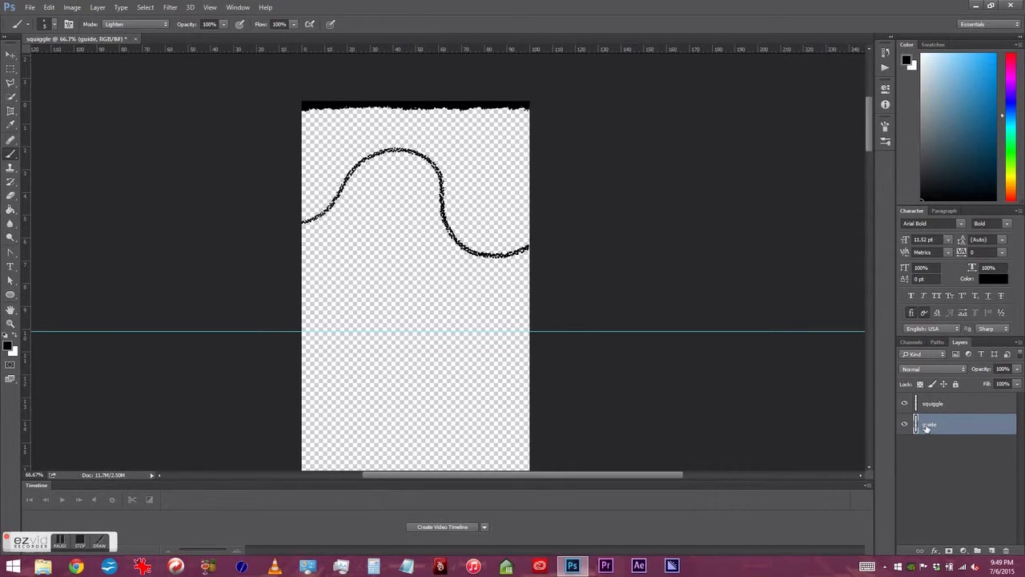
# - Lock the guide layer's image pixels, test that the layer can still be moved, and undo the test move
pyautogui.click(932, 384)
pyautogui.click(11, 54)
pyautogui.moveTo(446, 165)
pyautogui.mouseDown()
pyautogui.moveTo(460, 213)
pyautogui.moveTo(467, 177)
pyautogui.mouseUp()
pyautogui.hotkey('ctrl', 'z')
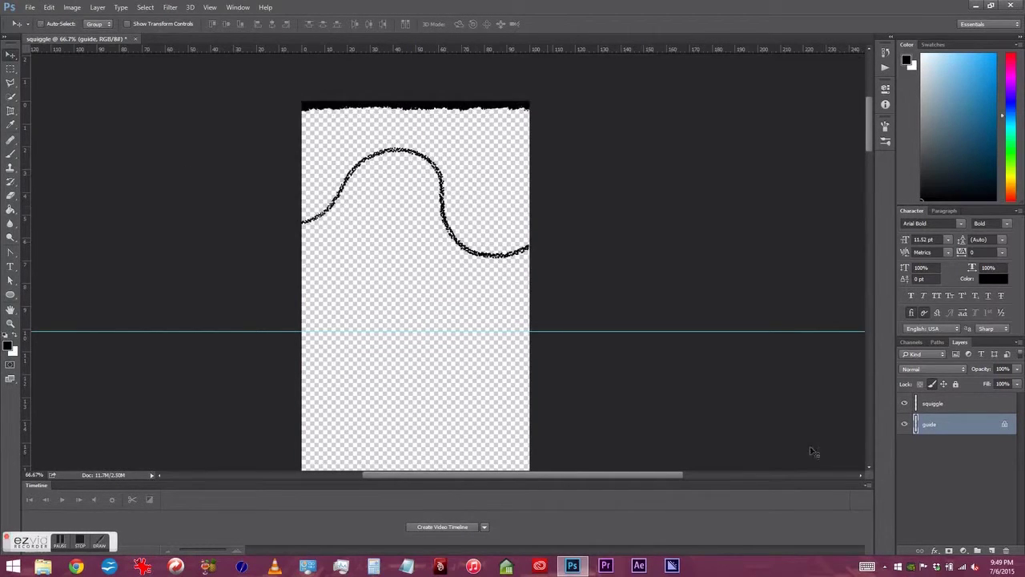
# - Lock the position of the squiggle layer
pyautogui.click(950, 406)
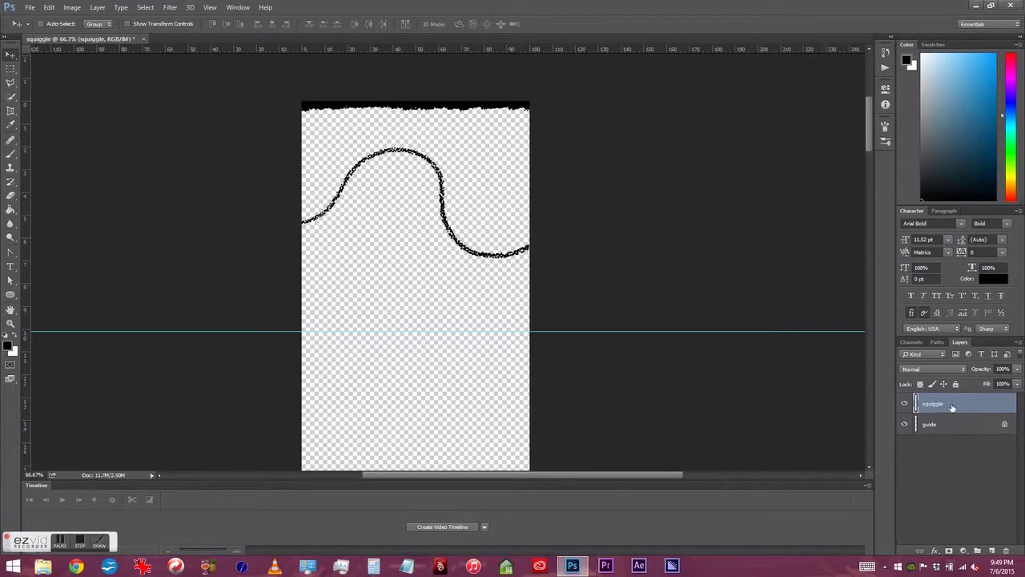
pyautogui.click(945, 424)
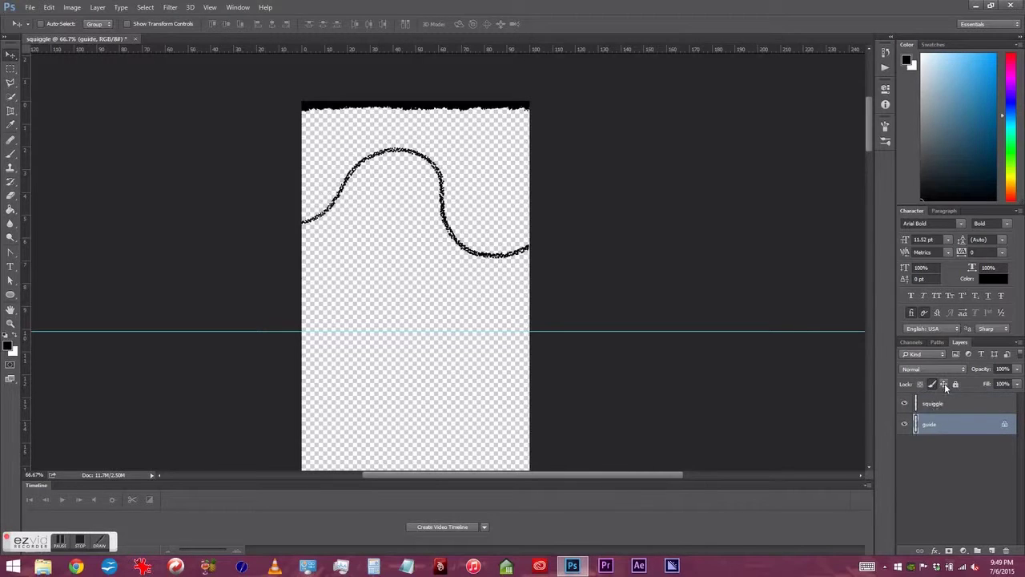
pyautogui.click(953, 403)
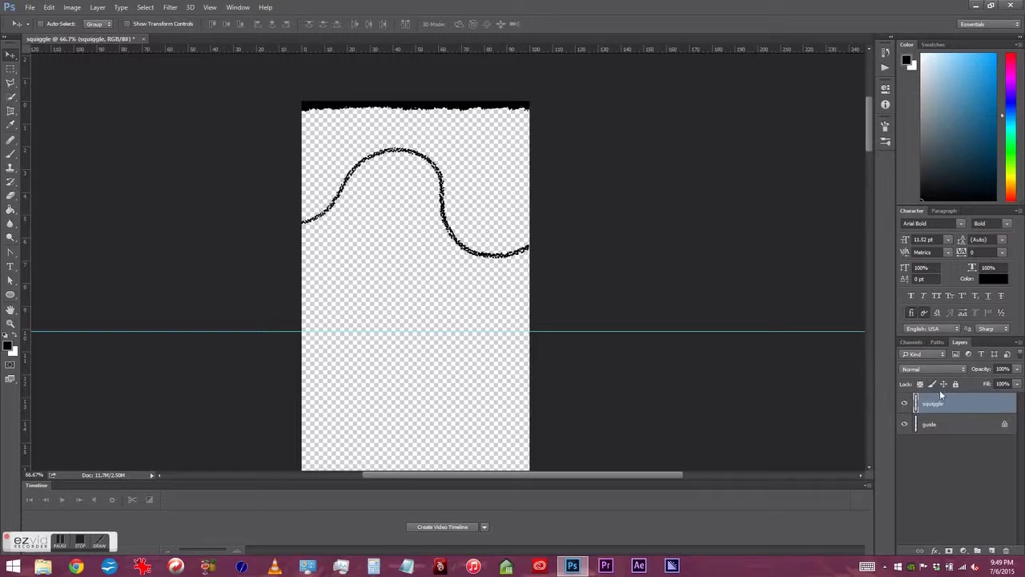
pyautogui.click(943, 385)
# - Activate the Brush tool and set the foreground color to bright cyan (60fff9)
pyautogui.click(10, 155)
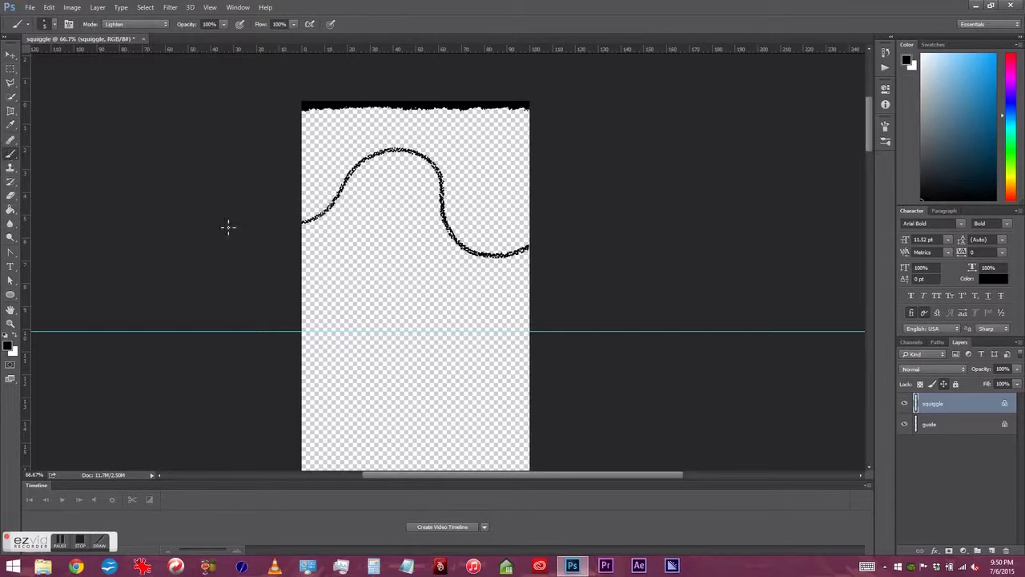
pyautogui.click(8, 347)
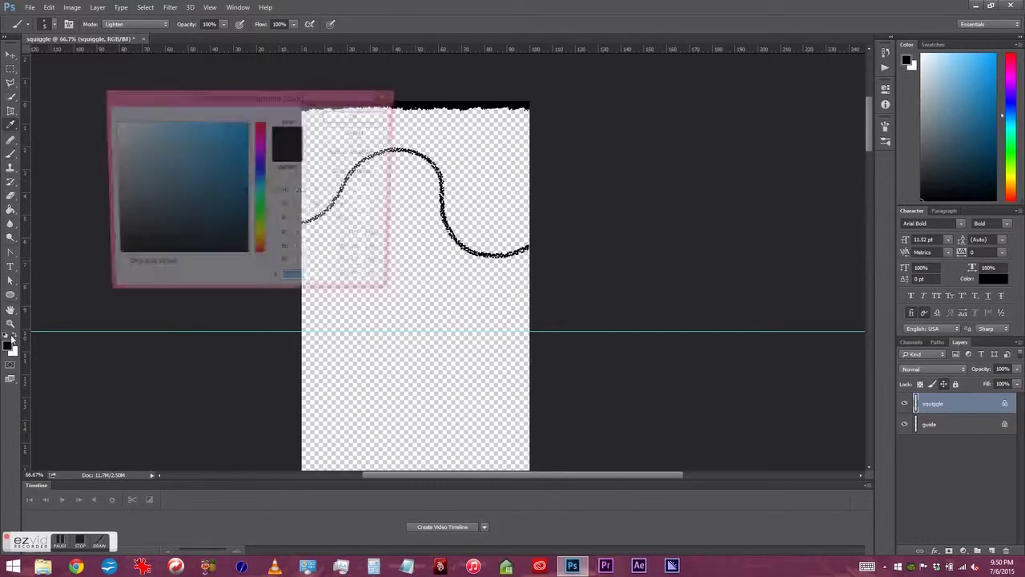
pyautogui.write('50bfff')
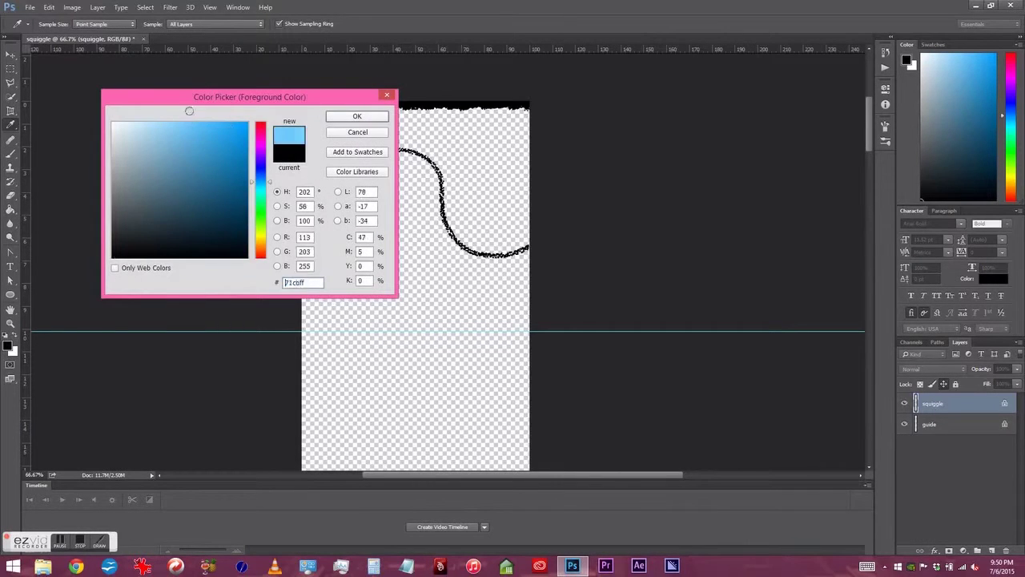
pyautogui.write('60c5ff')
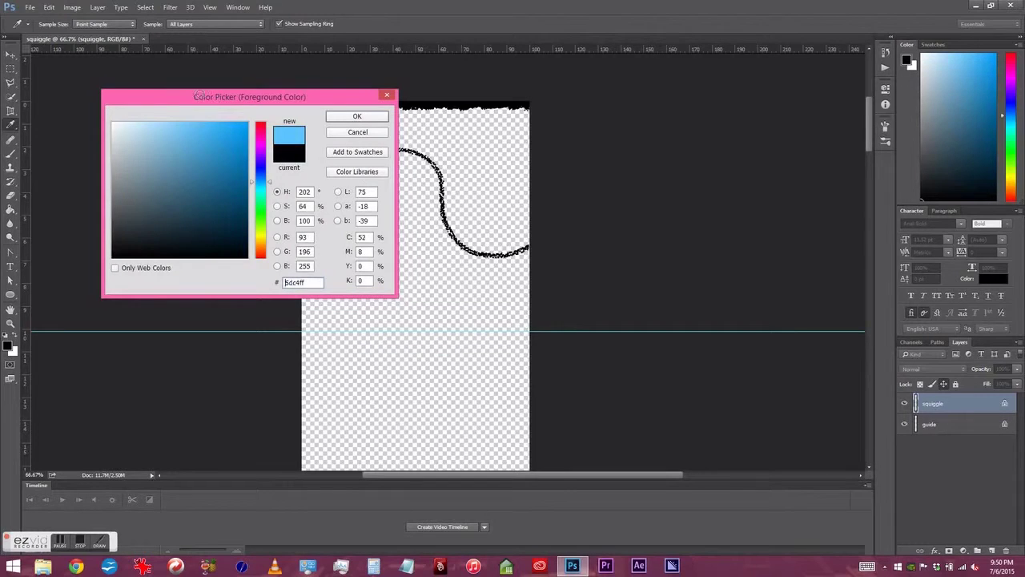
pyautogui.moveTo(270, 183); pyautogui.dragTo(270, 195)
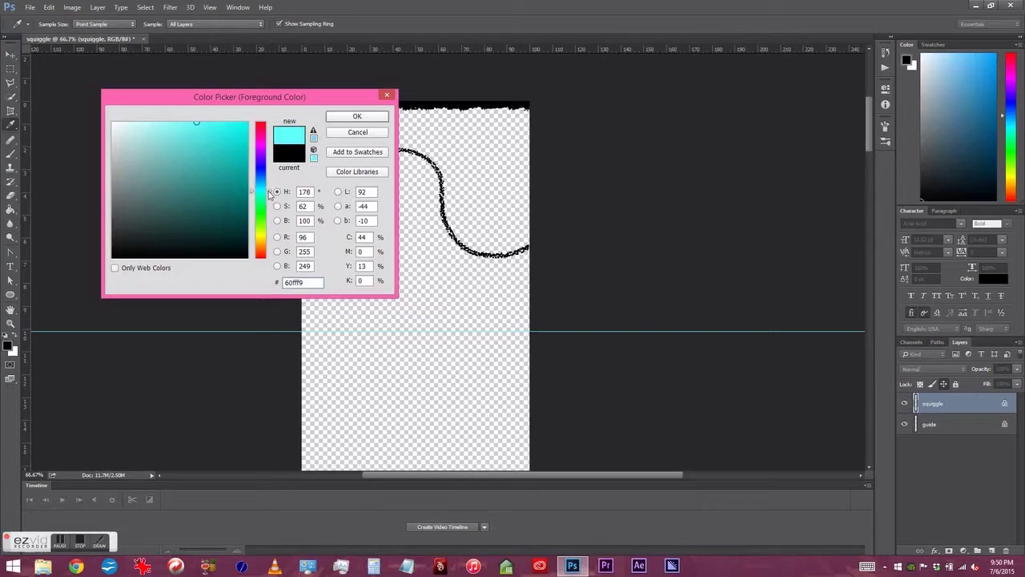
pyautogui.click(357, 116)
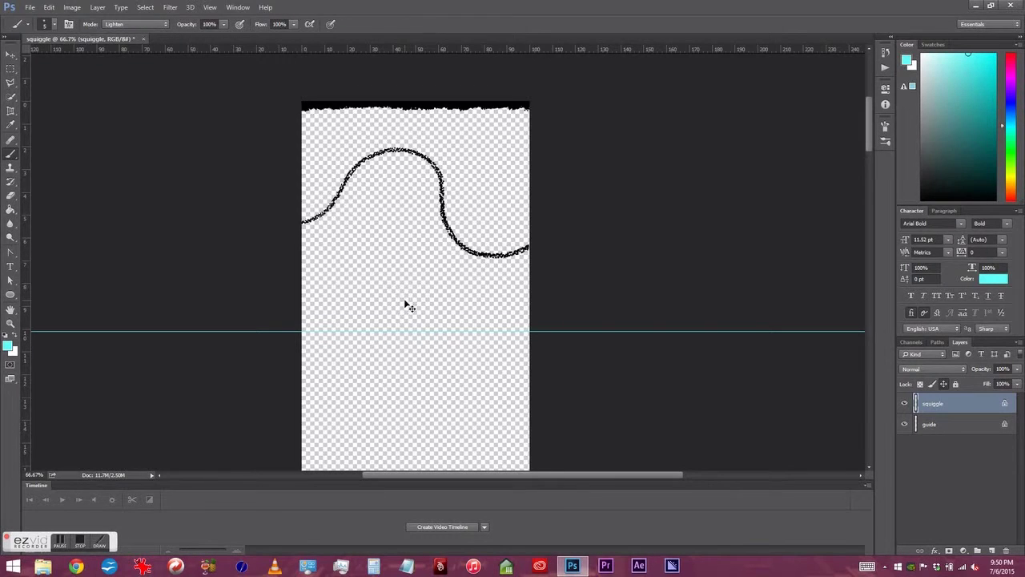
# - Trace the first short stretch of the black wave in cyan on the squiggle layer, starting at the canvas's left edge
pyautogui.hotkey('ctrl', '+')
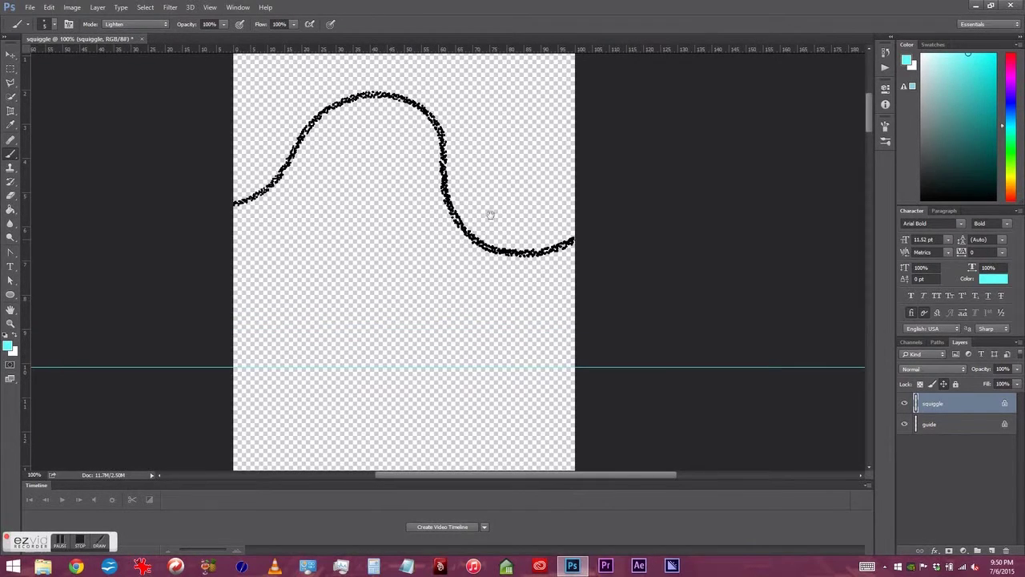
pyautogui.scroll(3, 412, 232)
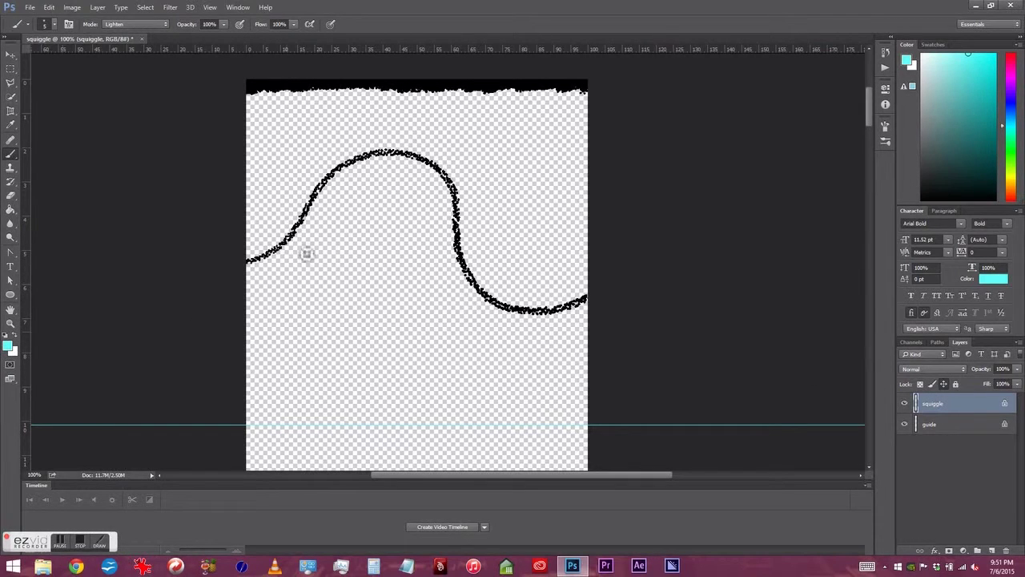
pyautogui.moveTo(256, 257); pyautogui.dragTo(284, 244)
# - Move the guide layer's artwork down one section, aligning the black band with the first horizontal guide and both canvas sides
pyautogui.click(945, 425)
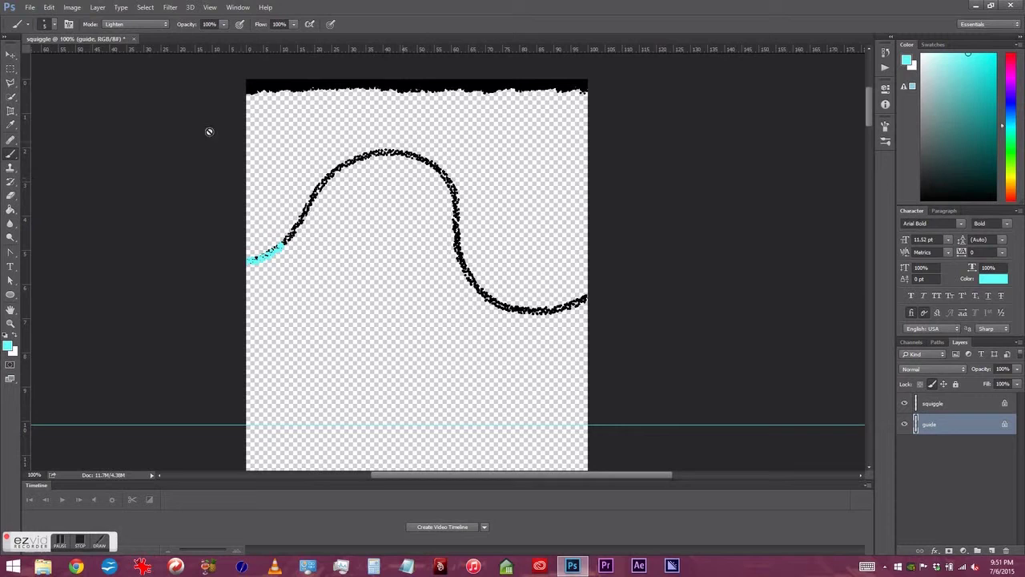
pyautogui.click(10, 56)
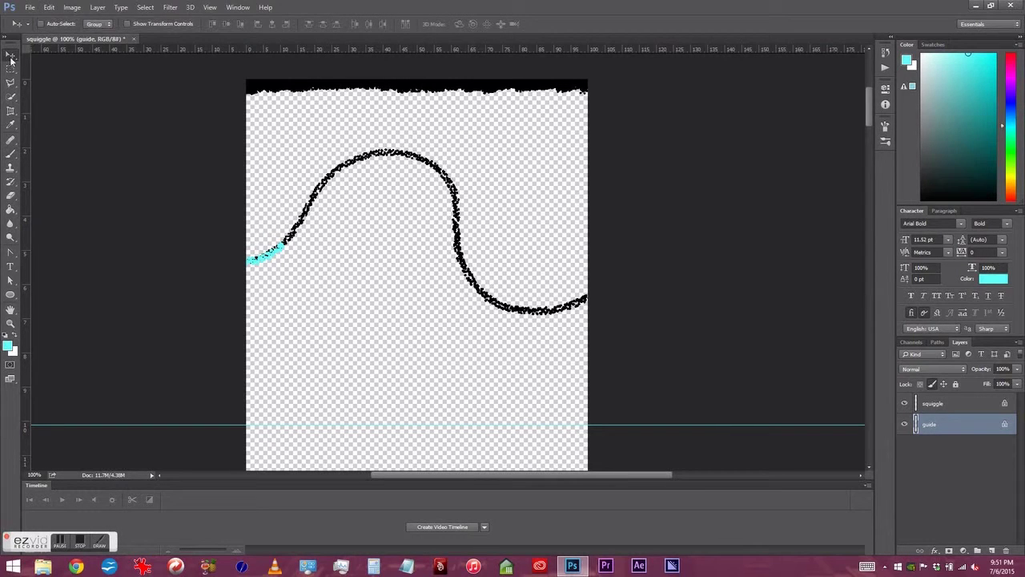
pyautogui.moveTo(420, 95); pyautogui.dragTo(431, 287)
pyautogui.moveTo(430, 240); pyautogui.dragTo(428, 318)
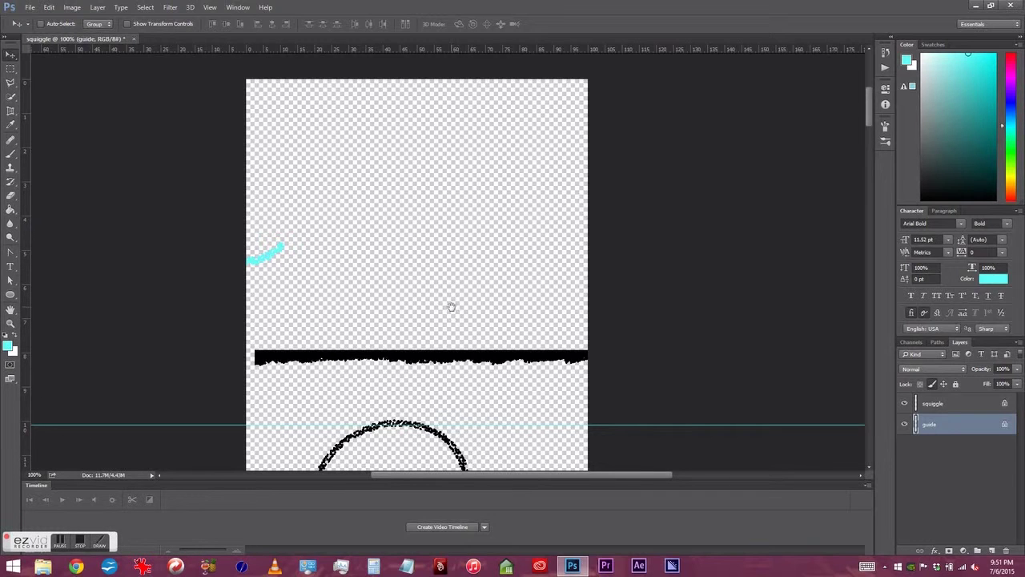
pyautogui.moveTo(426, 402)
pyautogui.mouseDown()
pyautogui.moveTo(456, 197)
pyautogui.moveTo(454, 133)
pyautogui.mouseUp()
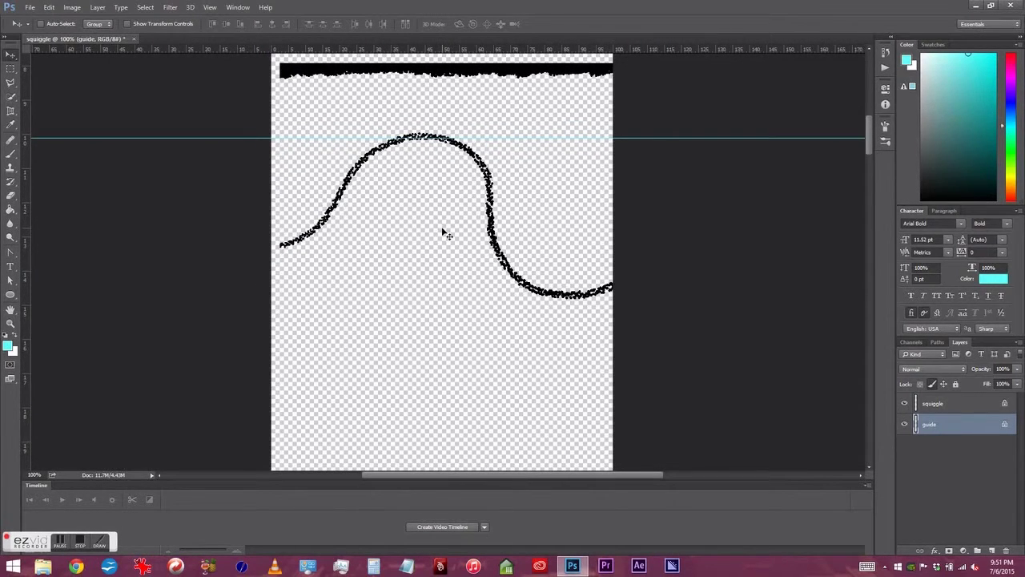
pyautogui.moveTo(466, 79)
pyautogui.mouseDown()
pyautogui.moveTo(447, 112)
pyautogui.moveTo(447, 151)
pyautogui.moveTo(464, 163)
pyautogui.mouseUp()
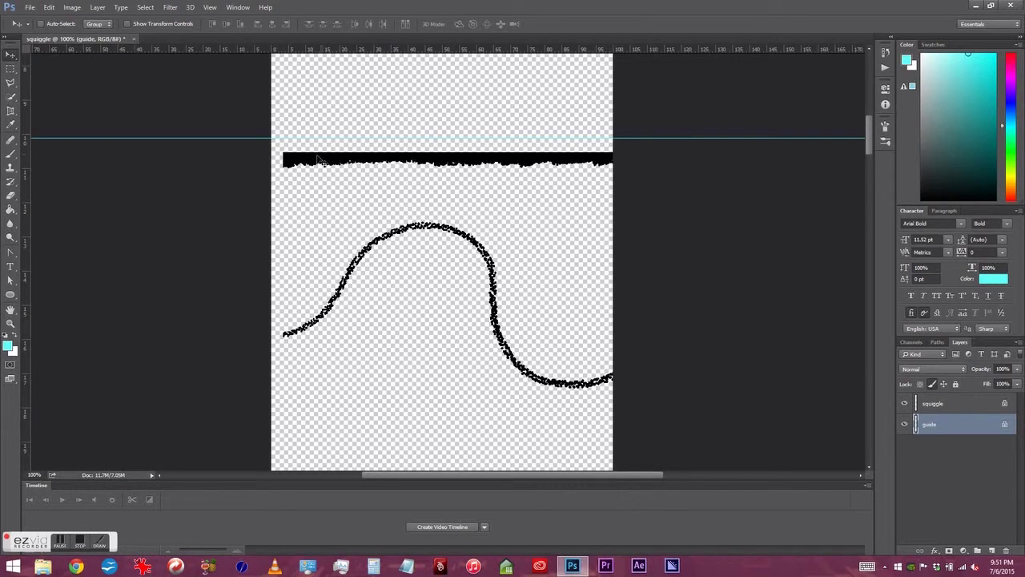
pyautogui.hotkey('ctrl', 'z')
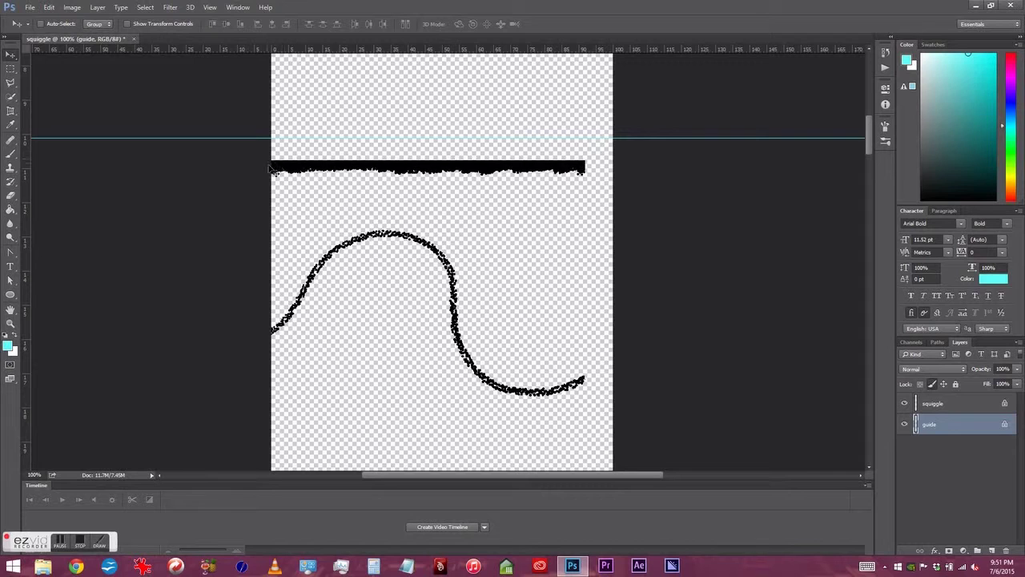
pyautogui.moveTo(313, 174); pyautogui.dragTo(324, 147)
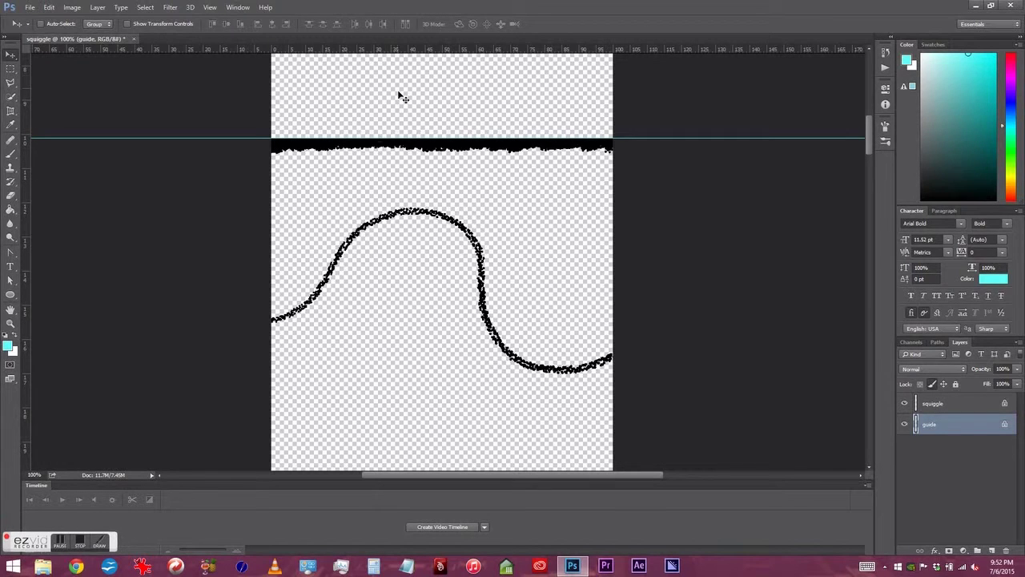
pyautogui.click(211, 8)
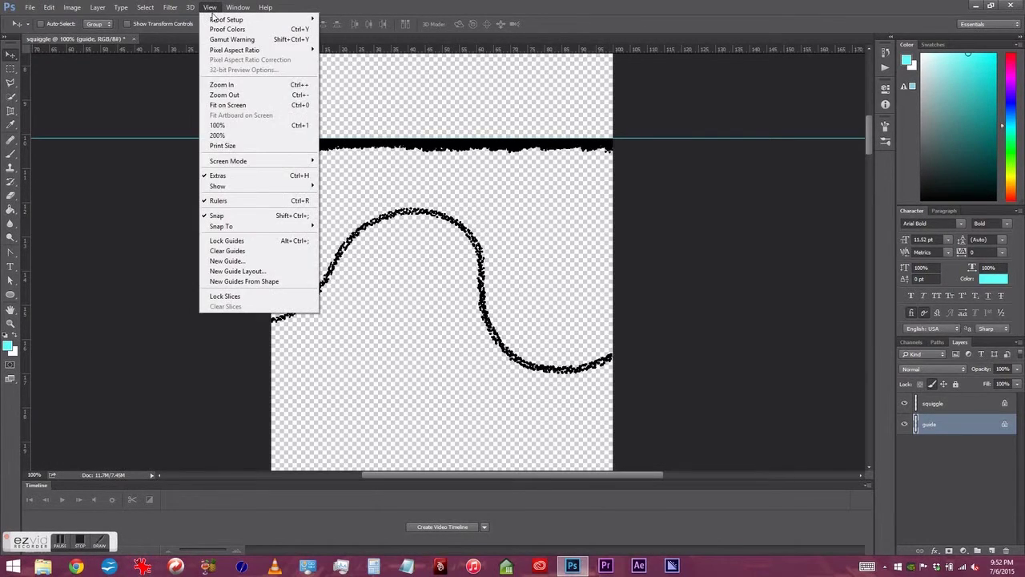
pyautogui.click(268, 218)
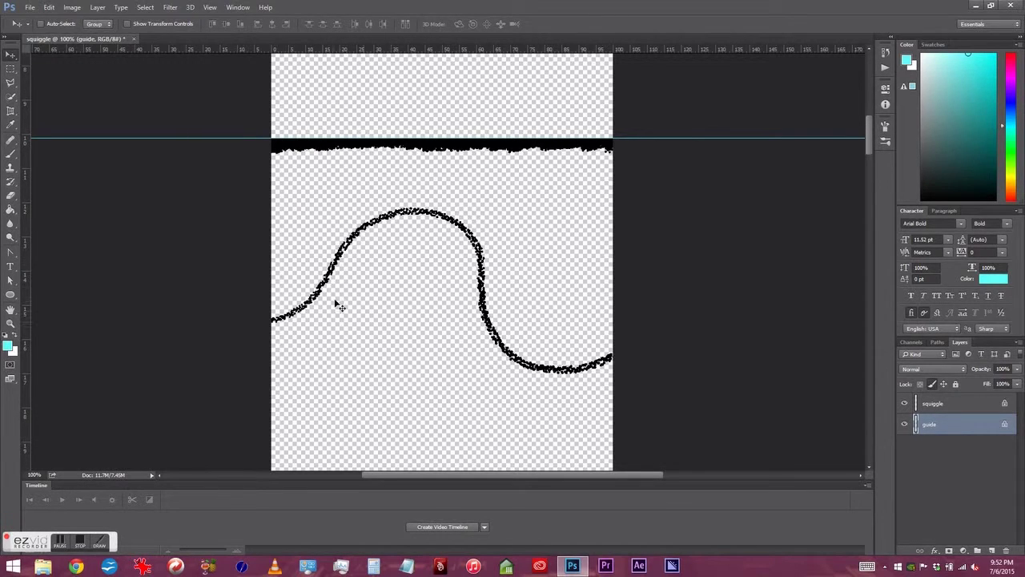
# - Trace the second stretch of the wave in cyan on the squiggle layer, just in from the canvas's left edge in section two
pyautogui.click(942, 408)
pyautogui.press('b')
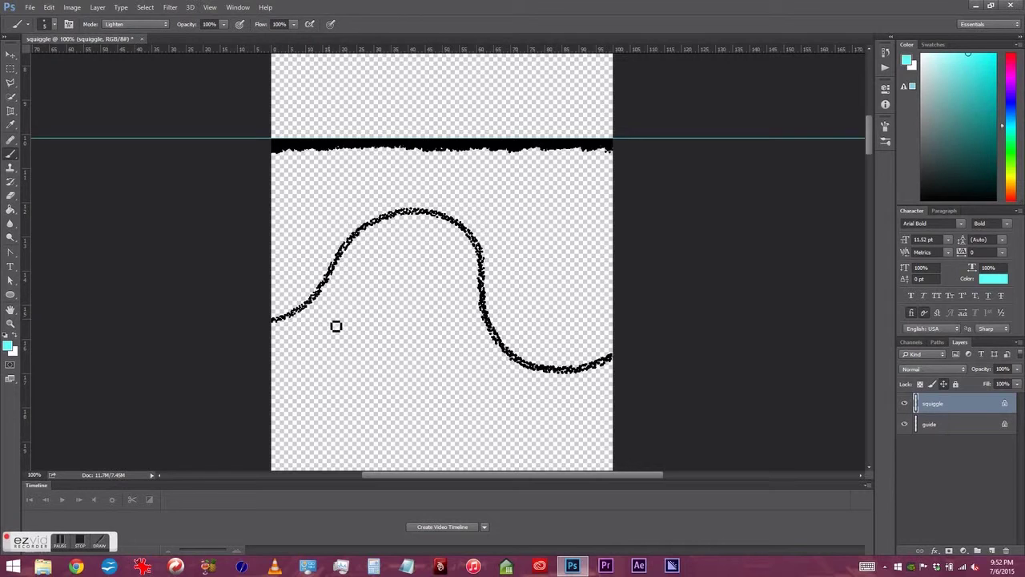
pyautogui.moveTo(364, 297); pyautogui.dragTo(373, 275)
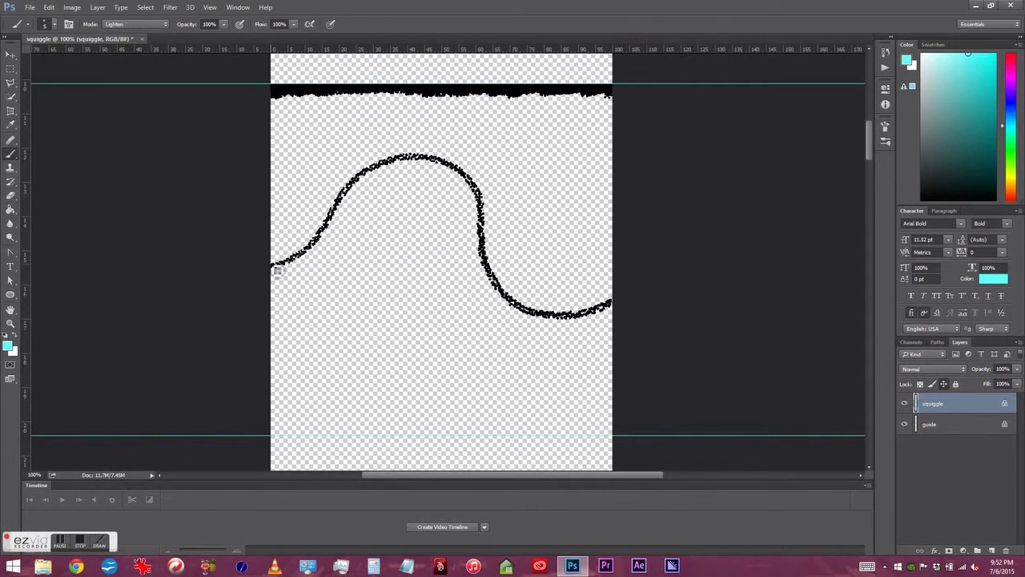
pyautogui.moveTo(296, 268); pyautogui.dragTo(323, 232)
# - Move the guide layer's artwork down one section, aligning the black band with the second horizontal guide
pyautogui.click(964, 425)
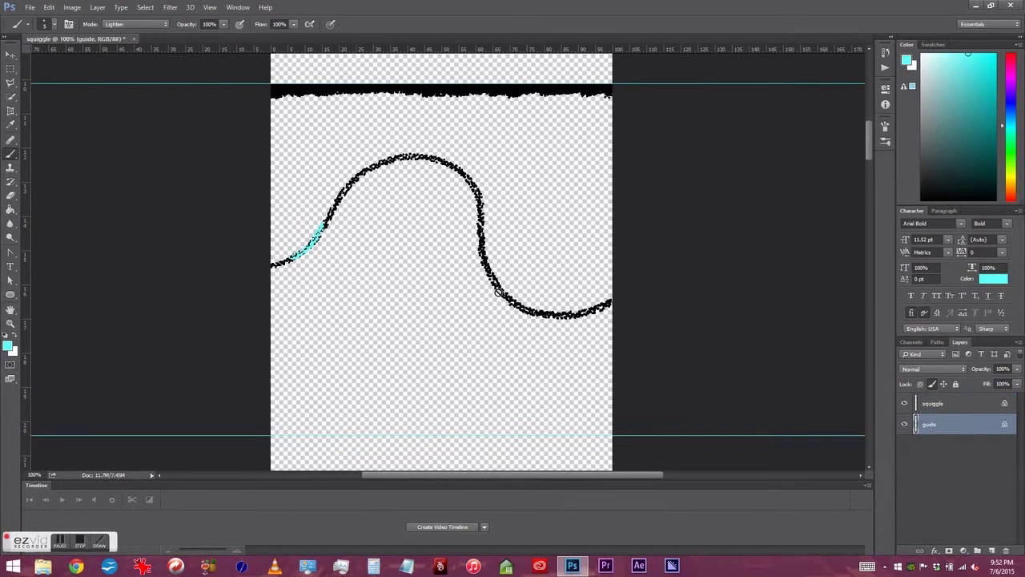
pyautogui.press('v')
pyautogui.moveTo(440, 100); pyautogui.dragTo(441, 427)
pyautogui.hotkey('ctrl', 'z')
pyautogui.moveTo(462, 108); pyautogui.dragTo(467, 128)
# - Brush the third cyan stretch on the squiggle layer, following the wave's rising slope in section three
pyautogui.hotkey('alt', ']')
pyautogui.press('b')
pyautogui.moveTo(341, 268)
pyautogui.mouseDown()
pyautogui.moveTo(362, 235)
pyautogui.moveTo(393, 197)
pyautogui.mouseUp()
# - Move the guide layer's artwork down so its black band meets the third horizontal guide
pyautogui.click(948, 426)
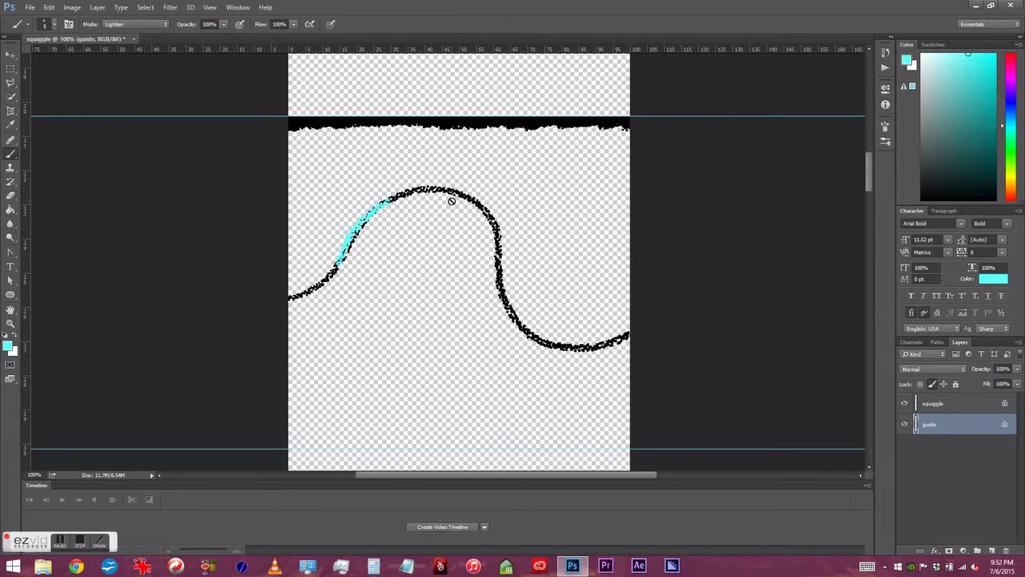
pyautogui.press('v')
pyautogui.moveTo(464, 131); pyautogui.dragTo(490, 383)
pyautogui.scroll(-1, 463, 211)
pyautogui.moveTo(463, 211)
pyautogui.mouseDown()
pyautogui.moveTo(481, 83)
pyautogui.moveTo(499, 165)
pyautogui.mouseUp()
# - Trace the upper part of the wave's rise in cyan on the squiggle layer in section four
pyautogui.click(960, 409)
pyautogui.press('b')
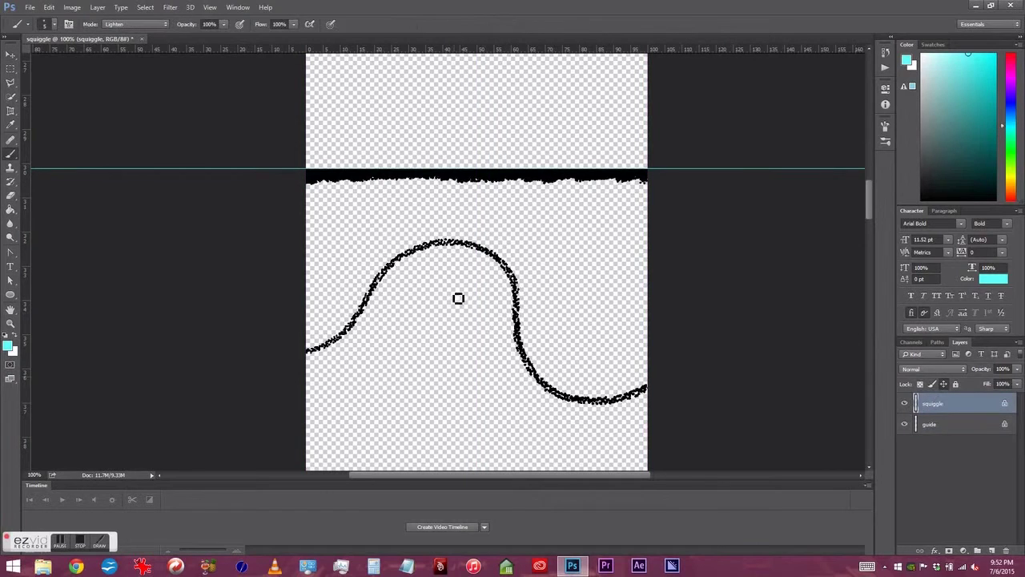
pyautogui.moveTo(449, 190)
pyautogui.mouseDown()
pyautogui.moveTo(444, 343)
pyautogui.moveTo(459, 191)
pyautogui.mouseUp()
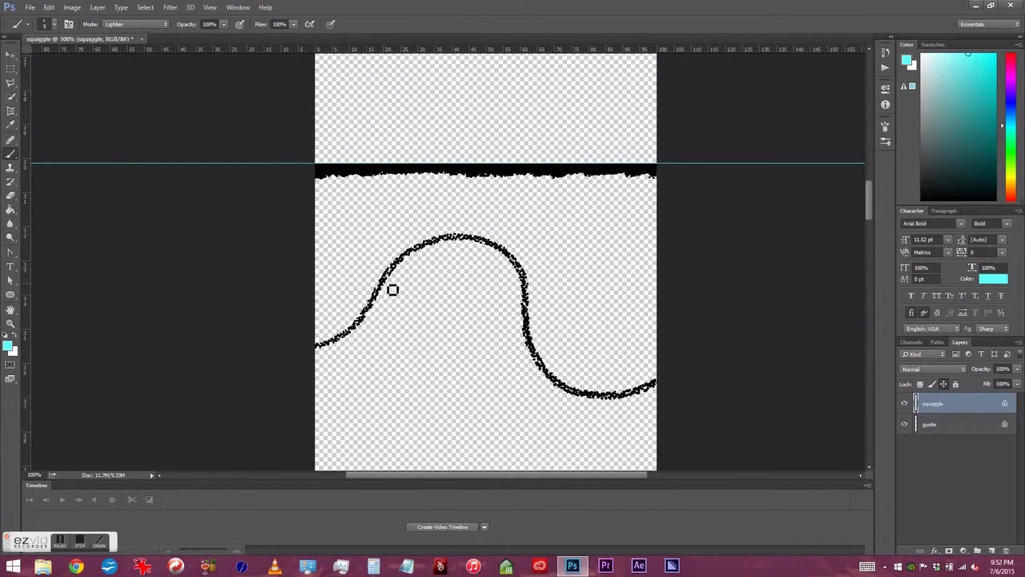
pyautogui.moveTo(385, 298); pyautogui.dragTo(433, 252)
# - Shift the guide layer's wave and band down to the fourth horizontal guide, keeping the canvas sides aligned
pyautogui.moveTo(474, 362)
pyautogui.mouseDown()
pyautogui.moveTo(453, 245)
pyautogui.moveTo(465, 247)
pyautogui.moveTo(463, 269)
pyautogui.mouseUp()
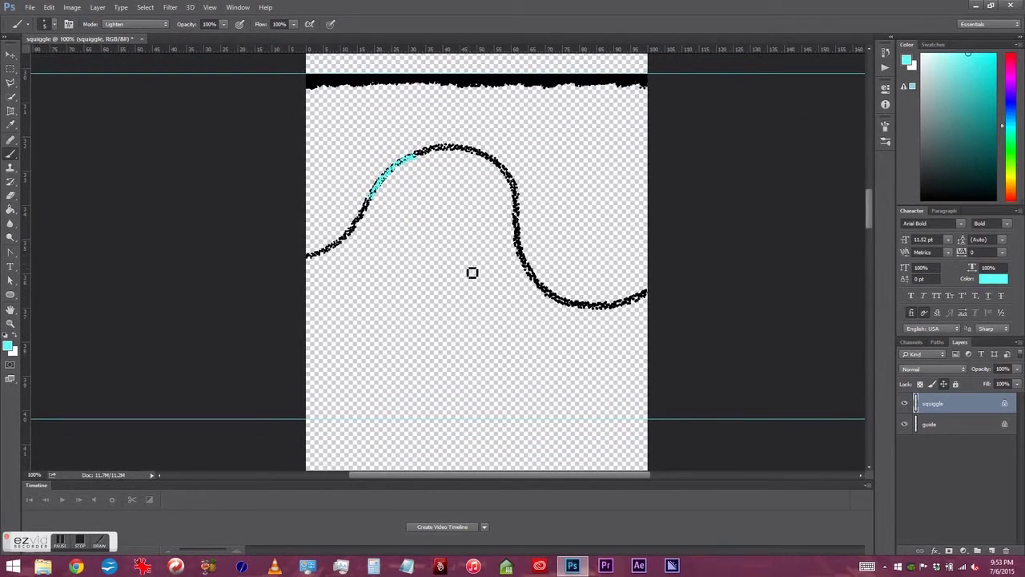
pyautogui.moveTo(468, 341); pyautogui.dragTo(497, 183)
pyautogui.press('v')
pyautogui.click(954, 426)
pyautogui.moveTo(499, 100)
pyautogui.mouseDown()
pyautogui.moveTo(499, 393)
pyautogui.moveTo(507, 169)
pyautogui.mouseUp()
# - Paint the fifth cyan stretch on the squiggle layer, running up to the wave's crest in section five
pyautogui.press('b')
pyautogui.hotkey('alt', ']')
pyautogui.moveTo(508, 91)
pyautogui.mouseDown()
pyautogui.moveTo(499, 366)
pyautogui.moveTo(508, 184)
pyautogui.mouseUp()
pyautogui.moveTo(443, 279)
pyautogui.mouseDown()
pyautogui.moveTo(510, 263)
pyautogui.moveTo(468, 265)
pyautogui.moveTo(503, 254)
pyautogui.mouseUp()
pyautogui.hotkey('ctrl', 'z')
pyautogui.hotkey('ctrl', 'z')
# - Move the guide layer's artwork down another section, aligning its band with the fifth horizontal guide
pyautogui.click(941, 424)
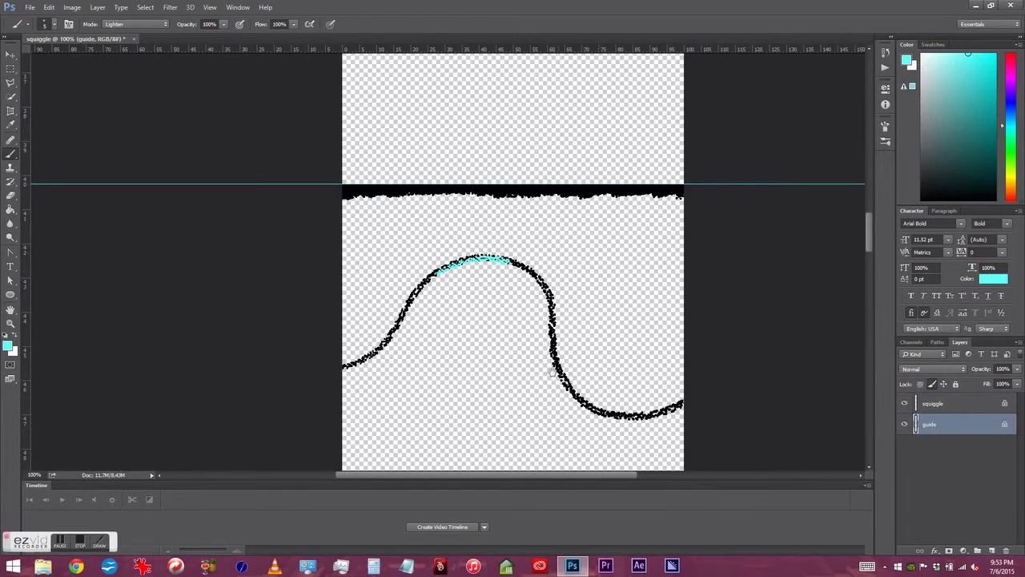
pyautogui.scroll(3, 486, 200)
pyautogui.press('v')
pyautogui.moveTo(485, 199); pyautogui.dragTo(494, 411)
pyautogui.scroll(-5, 494, 411)
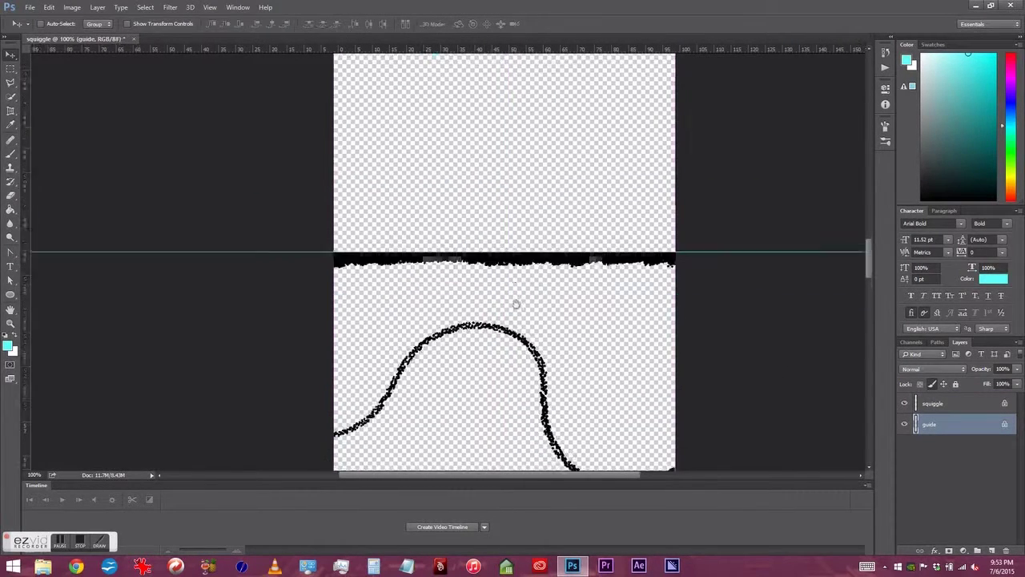
# - Trace across the wave's crest in cyan on the squiggle layer in section six
pyautogui.keyDown('ctrl'); pyautogui.click(560, 184); pyautogui.keyUp('ctrl')
pyautogui.press('b')
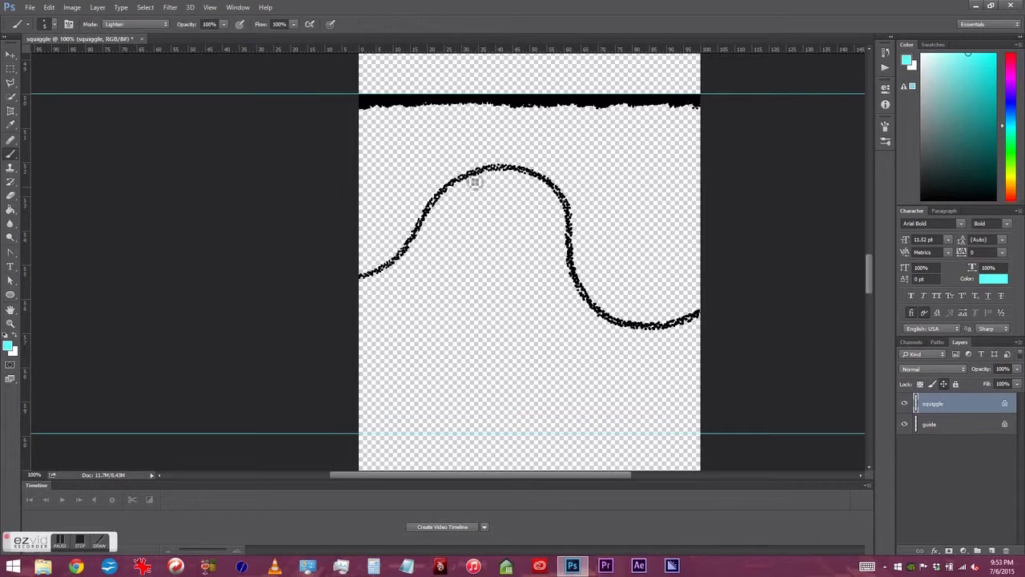
pyautogui.moveTo(471, 171); pyautogui.dragTo(548, 169)
# - Move the guide layer's artwork down so its black band sits on the sixth horizontal guide
pyautogui.hotkey('alt', '[')
pyautogui.scroll(-5, 744, 328)
pyautogui.press('v')
pyautogui.moveTo(522, 98); pyautogui.dragTo(519, 413)
pyautogui.scroll(-1, 543, 274)
pyautogui.scroll(-2, 542, 274)
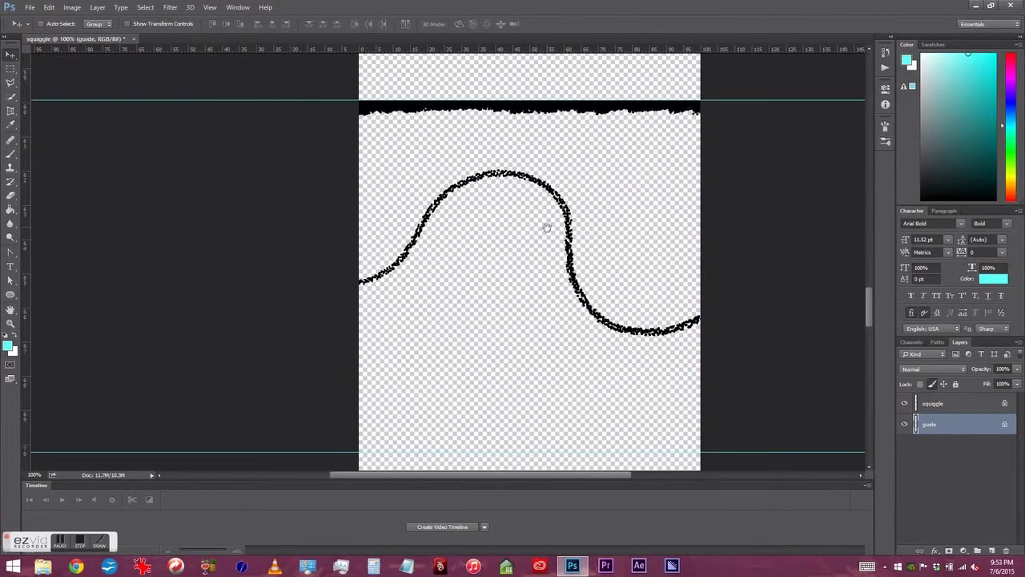
# - Brush the seventh cyan stretch on the squiggle layer, from the crest down the wave's right shoulder
pyautogui.press('b')
pyautogui.moveTo(552, 93)
pyautogui.mouseDown()
pyautogui.moveTo(554, 376)
pyautogui.moveTo(579, 128)
pyautogui.moveTo(558, 117)
pyautogui.mouseUp()
pyautogui.hotkey('alt', ']')
pyautogui.moveTo(517, 197); pyautogui.dragTo(573, 231)
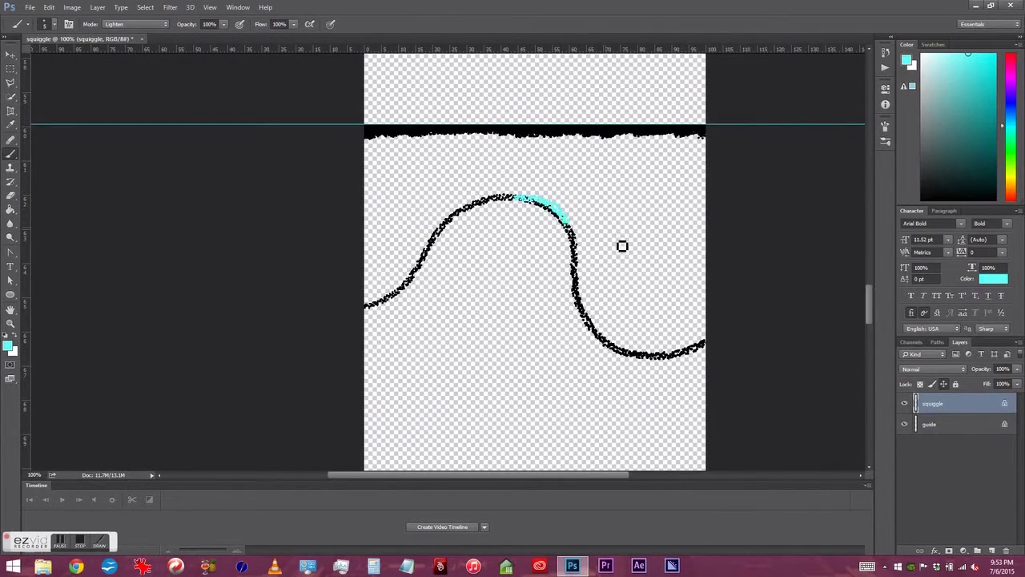
pyautogui.hotkey('alt', '[')
pyautogui.moveTo(545, 320)
pyautogui.mouseDown()
pyautogui.moveTo(534, 138)
pyautogui.moveTo(570, 24)
pyautogui.mouseUp()
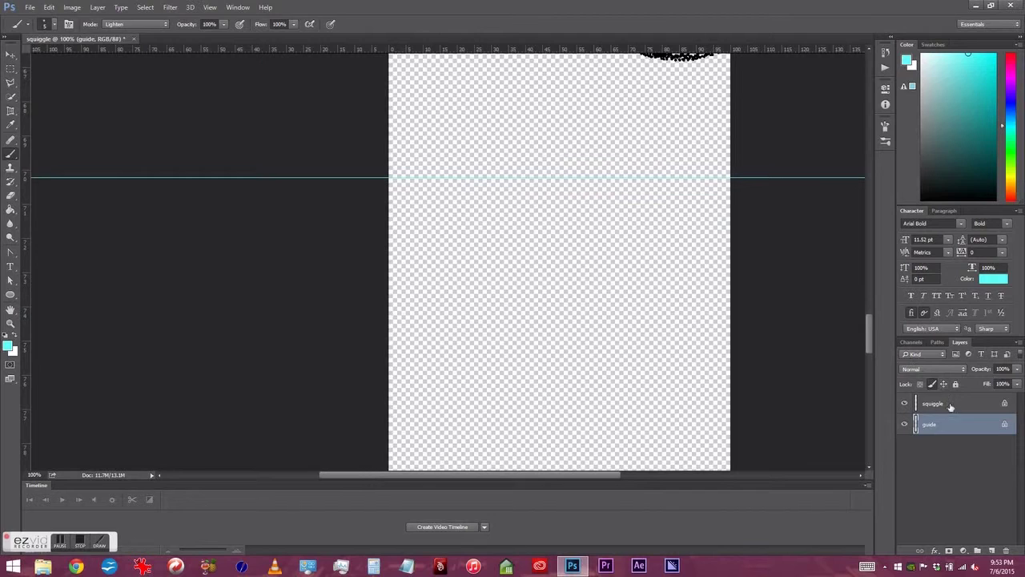
pyautogui.hotkey('alt', ']')
pyautogui.press('v')
pyautogui.moveTo(559, 352); pyautogui.dragTo(559, 356)
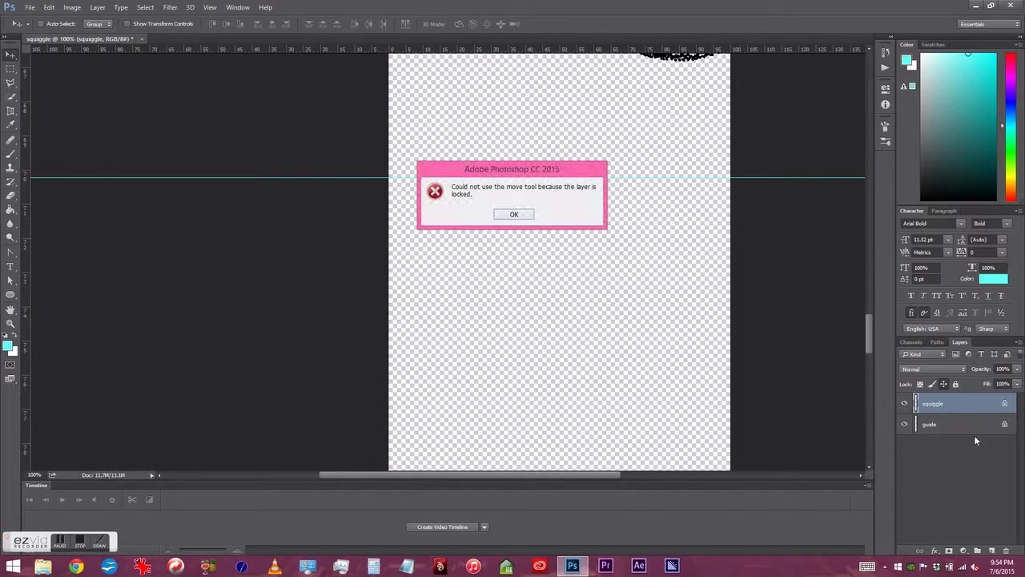
pyautogui.click(517, 215)
# - Move the guide layer's artwork down to the seventh horizontal guide, aligned with both canvas sides
pyautogui.hotkey('alt', '[')
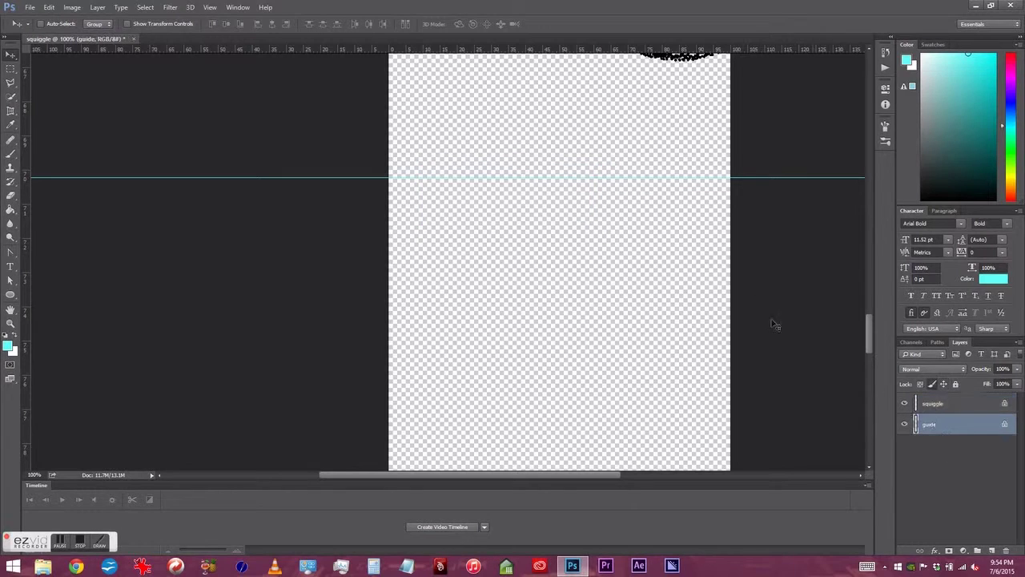
pyautogui.moveTo(570, 94); pyautogui.dragTo(583, 340)
pyautogui.moveTo(556, 130); pyautogui.dragTo(536, 222)
pyautogui.scroll(-4, 537, 224)
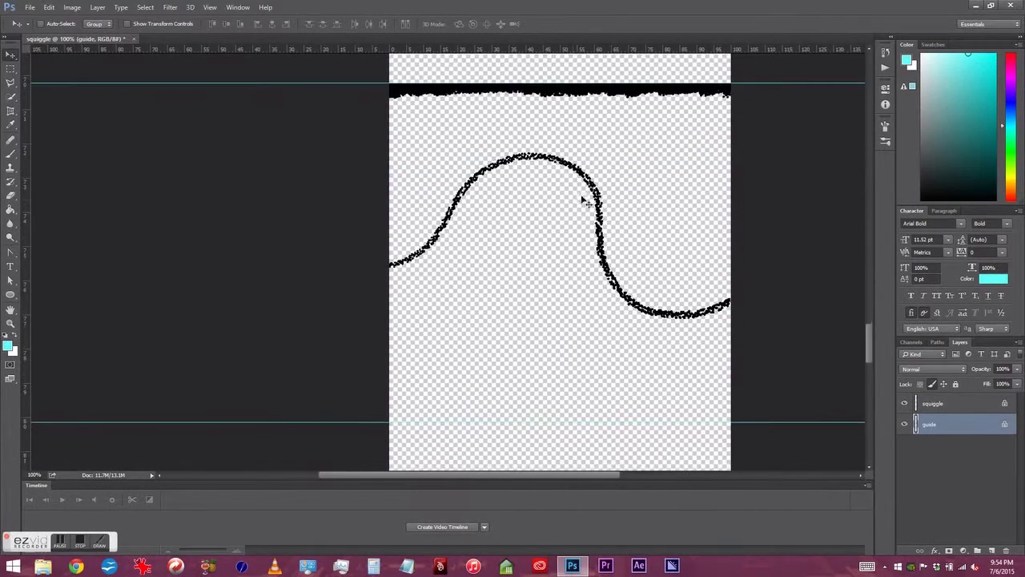
# - Trace the wave's steep descent from its right shoulder in cyan on the squiggle layer in section eight
pyautogui.press('b')
pyautogui.moveTo(554, 159)
pyautogui.mouseDown()
pyautogui.moveTo(531, 408)
pyautogui.moveTo(548, 206)
pyautogui.moveTo(600, 268)
pyautogui.moveTo(597, 300)
pyautogui.mouseUp()
pyautogui.hotkey('alt', ']')
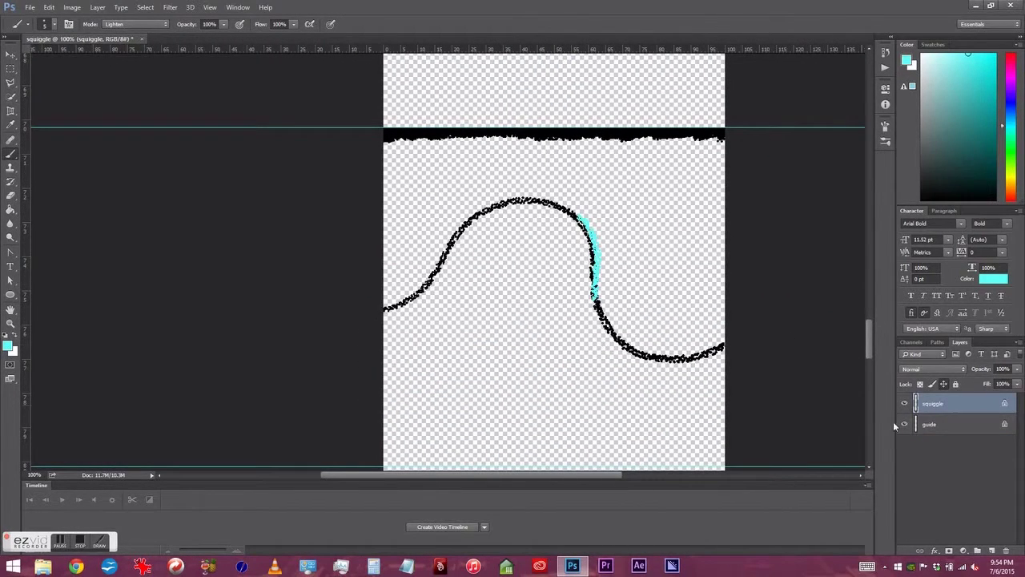
# - Move the guide layer's artwork down one section, placing the band on the eighth horizontal guide
pyautogui.click(953, 425)
pyautogui.scroll(-5, 623, 352)
pyautogui.press('v')
pyautogui.moveTo(525, 136); pyautogui.dragTo(524, 302)
pyautogui.scroll(-5, 536, 225)
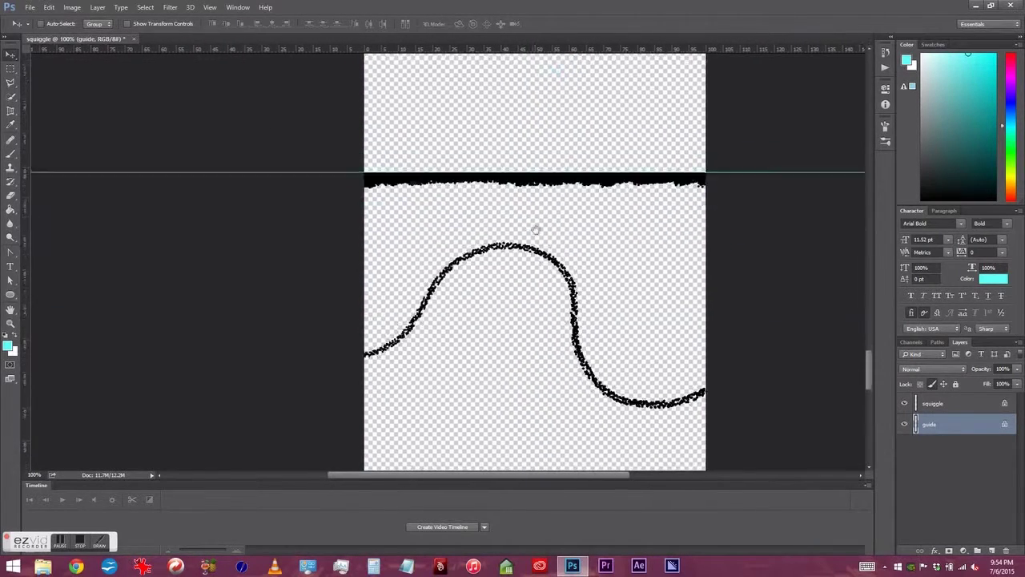
# - Brush the ninth cyan stretch on the squiggle layer along the lower part of the wave's descent
pyautogui.press('b')
pyautogui.hotkey('alt', ']')
pyautogui.moveTo(580, 257)
pyautogui.mouseDown()
pyautogui.moveTo(586, 290)
pyautogui.moveTo(609, 307)
pyautogui.mouseUp()
# - Move the guide layer's artwork into the last section, aligning its black band with the ninth horizontal guide
pyautogui.scroll(-8, 609, 308)
pyautogui.hotkey('alt', '[')
pyautogui.press('v')
pyautogui.moveTo(554, 110)
pyautogui.mouseDown()
pyautogui.moveTo(551, 340)
pyautogui.moveTo(587, 98)
pyautogui.mouseUp()
pyautogui.scroll(-5, 551, 340)
pyautogui.scroll(12, 539, 338)
# - Trace the final stretch in cyan on the squiggle layer, through the wave's trough to the canvas's right edge
pyautogui.click(966, 408)
pyautogui.press('b')
pyautogui.scroll(6, 591, 344)
pyautogui.scroll(-8, 595, 240)
pyautogui.moveTo(577, 342)
pyautogui.mouseDown()
pyautogui.moveTo(623, 378)
pyautogui.moveTo(657, 377)
pyautogui.moveTo(617, 386)
pyautogui.moveTo(656, 393)
pyautogui.moveTo(723, 373)
pyautogui.mouseUp()
pyautogui.hotkey('ctrl', 'z')
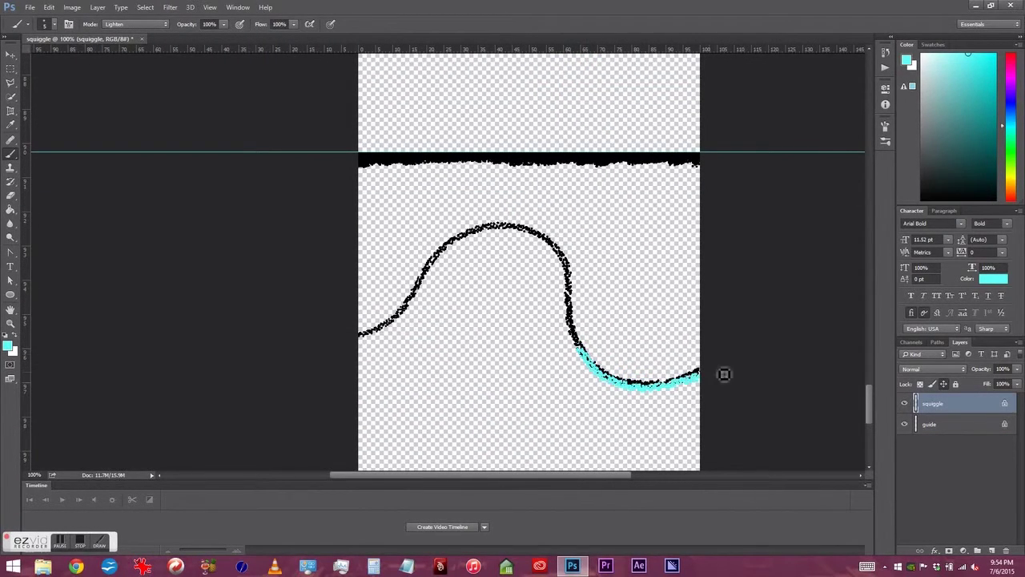
pyautogui.scroll(4, 586, 348)
pyautogui.scroll(-4, 702, 269)
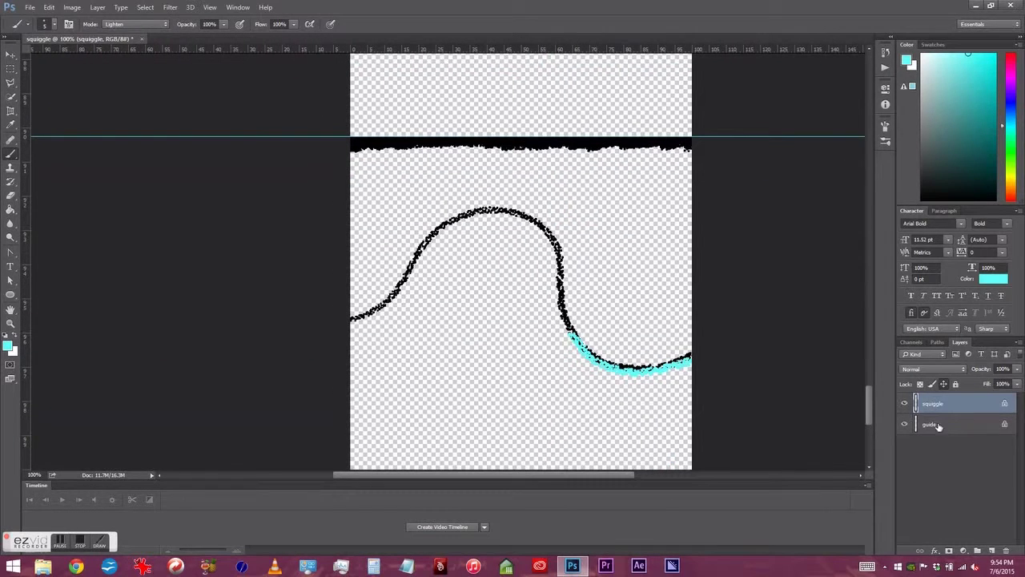
# - Hide the guide layer
pyautogui.click(905, 425)
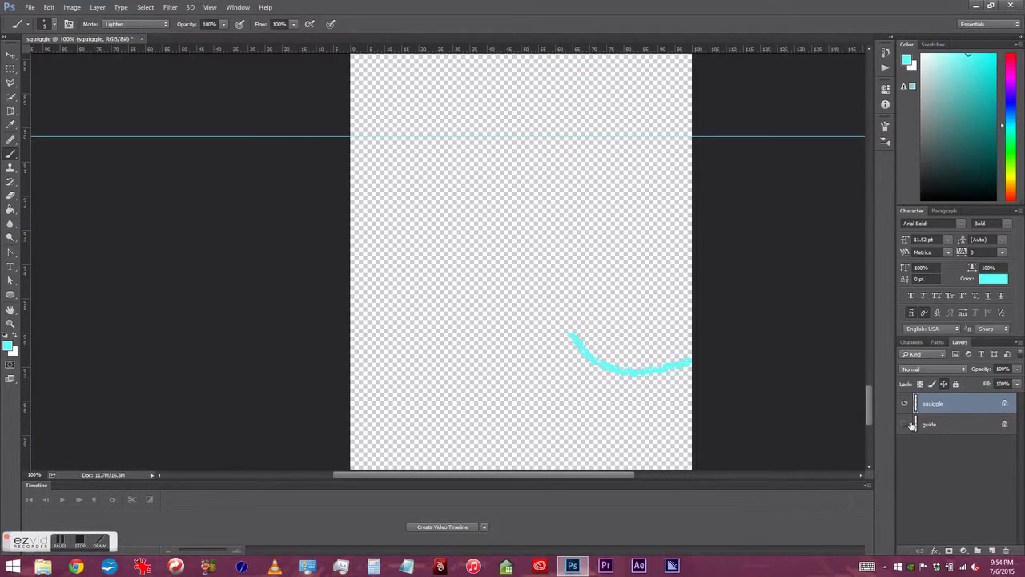
pyautogui.hotkey('ctrl', '-')
pyautogui.hotkey('ctrl', '-')
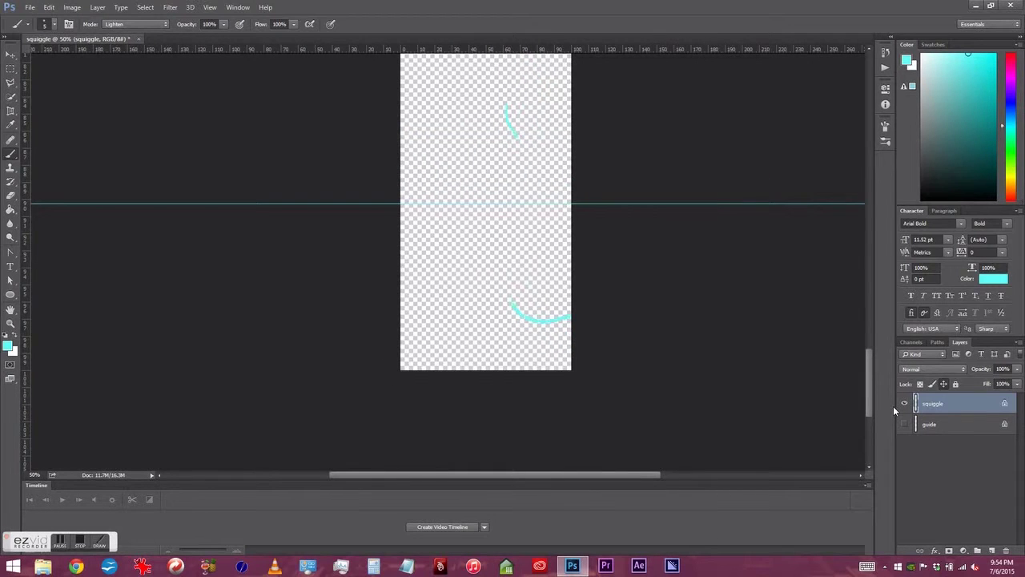
# - Examine the cyan squiggle strokes across all ten sections at full-document and close-up scale
pyautogui.hotkey('ctrl', '-')
pyautogui.hotkey('ctrl', '-')
pyautogui.hotkey('ctrl', '-')
pyautogui.hotkey('ctrl', '-')
pyautogui.hotkey('ctrl', '-')
pyautogui.hotkey('ctrl', '+')
pyautogui.hotkey('ctrl', '+')
pyautogui.hotkey('ctrl', '+')
pyautogui.hotkey('ctrl', '+')
pyautogui.hotkey('ctrl', '-')
pyautogui.hotkey('ctrl', '-')
pyautogui.hotkey('ctrl', '-')
pyautogui.hotkey('ctrl', '-')
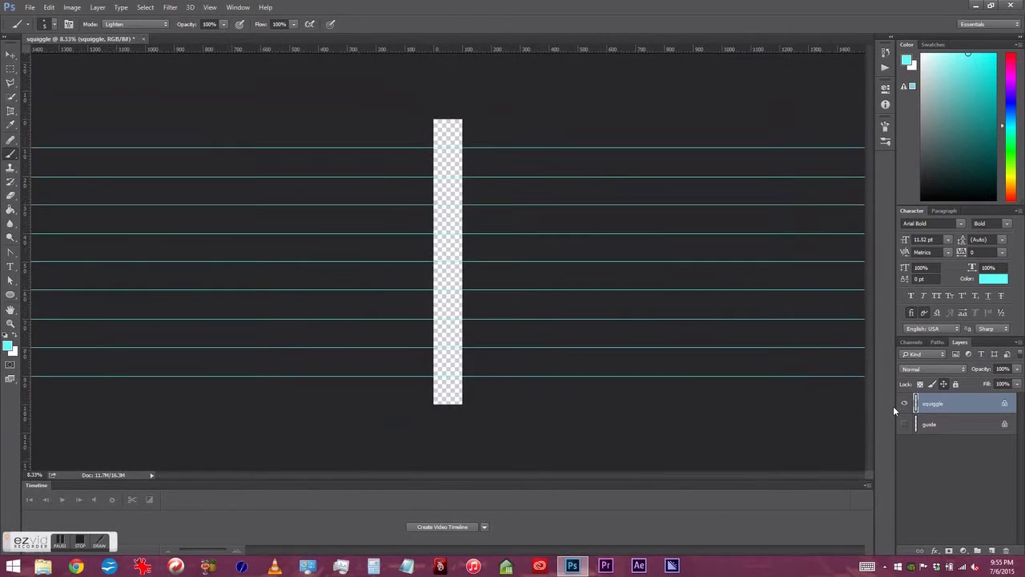
pyautogui.hotkey('ctrl', '+')
pyautogui.hotkey('ctrl', '+')
pyautogui.hotkey('ctrl', '+')
pyautogui.hotkey('ctrl', '-')
pyautogui.hotkey('ctrl', '-')
pyautogui.hotkey('ctrl', '+')
pyautogui.hotkey('ctrl', '+')
pyautogui.hotkey('ctrl', '+')
pyautogui.hotkey('ctrl', '+')
pyautogui.hotkey('ctrl', '+')
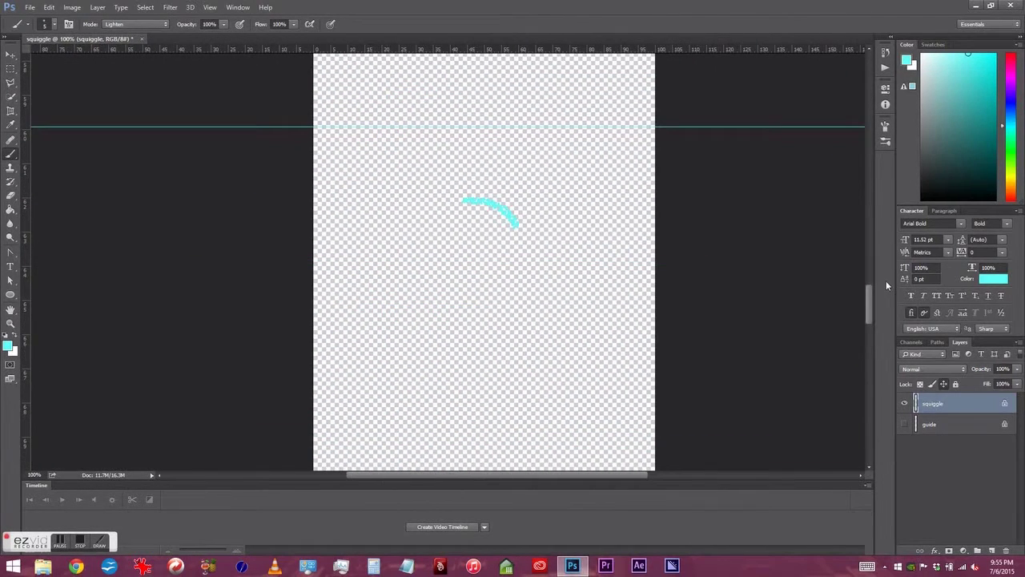
# - Save the document as squiggle3.psd in the tutorials folder, keeping Maximize Compatibility on
pyautogui.hotkey('ctrl', 'shift', 's')
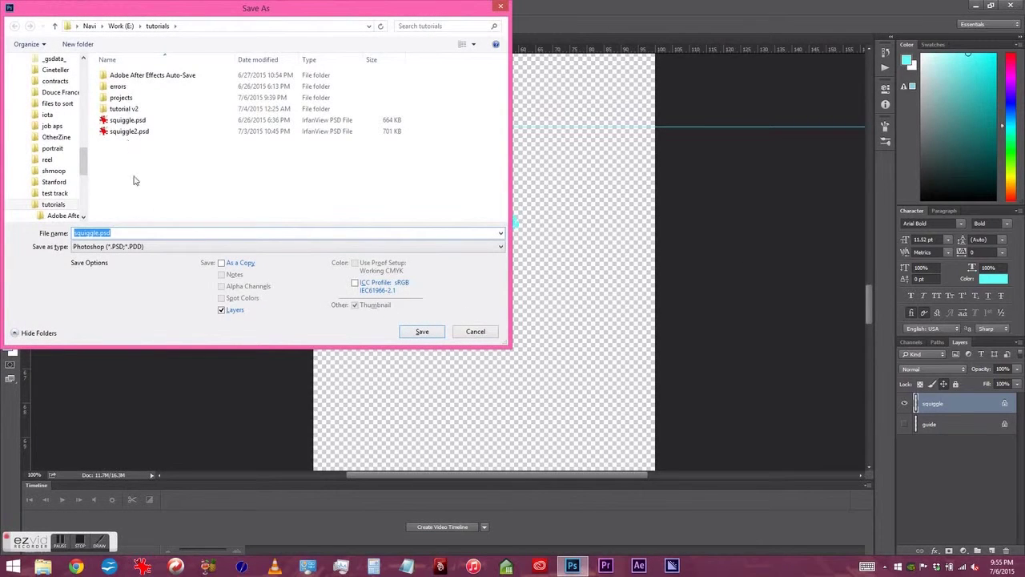
pyautogui.click(100, 232)
pyautogui.press('Return')
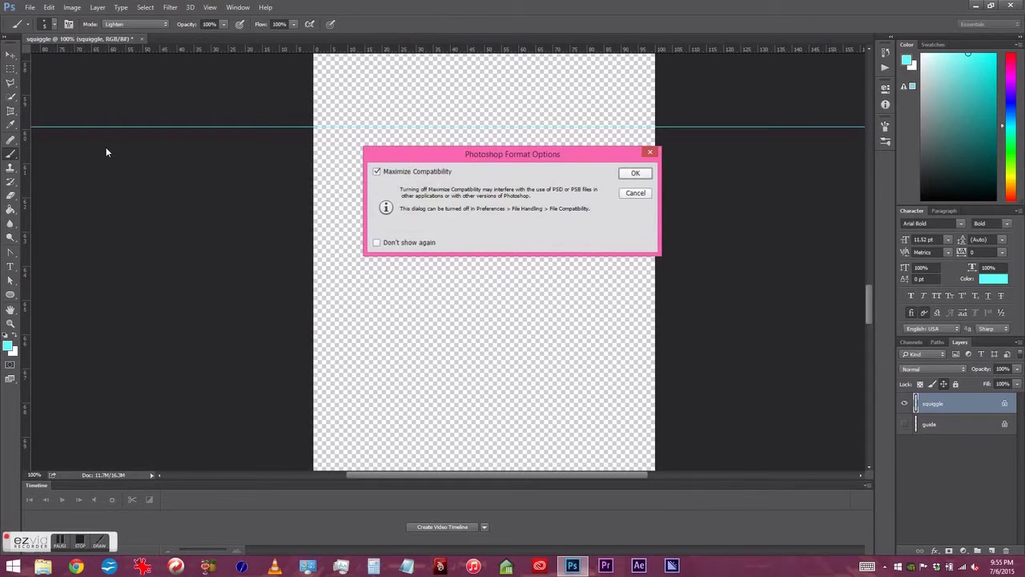
pyautogui.press('Return')
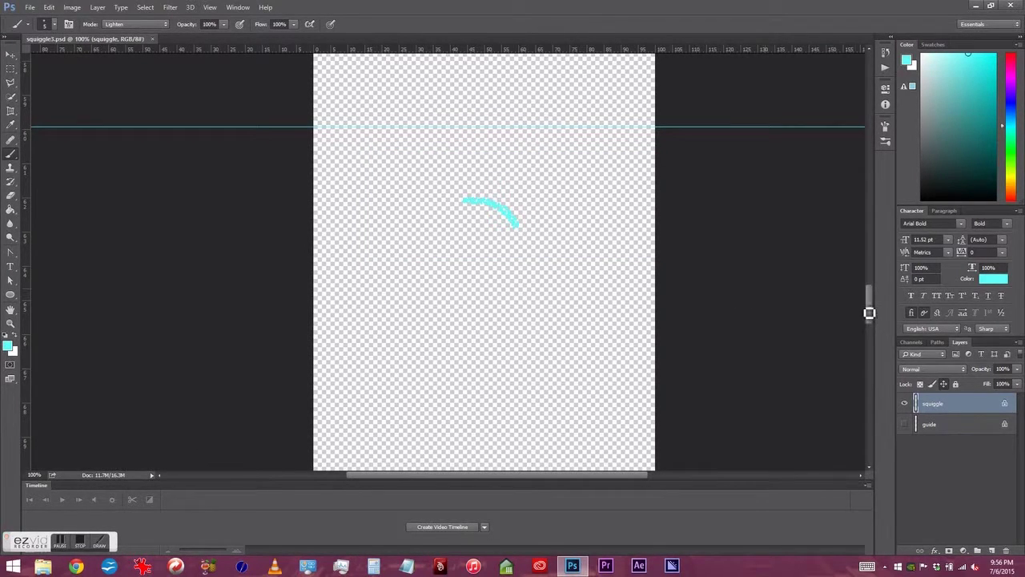
pyautogui.moveTo(869, 300)
pyautogui.mouseDown()
pyautogui.moveTo(859, 189)
pyautogui.moveTo(872, 92)
pyautogui.moveTo(857, 405)
pyautogui.mouseUp()
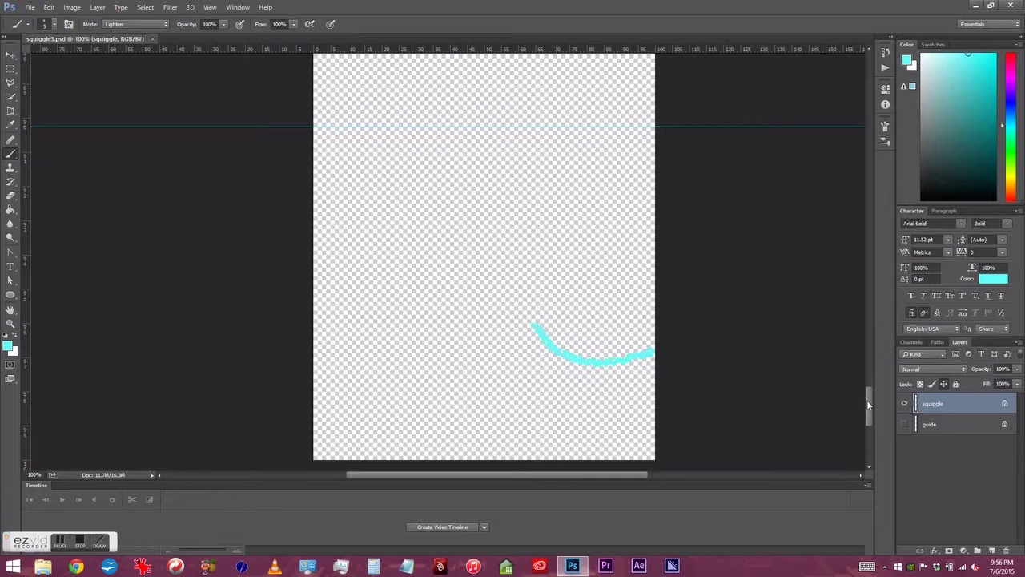